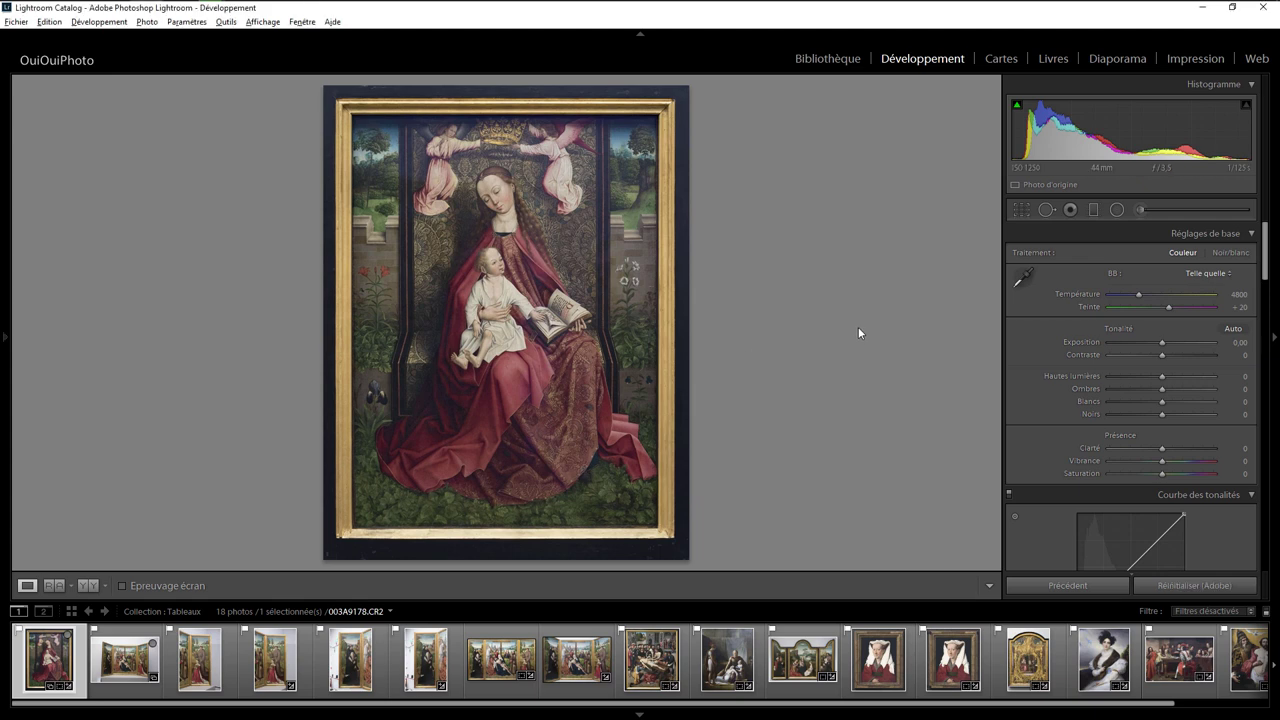
Show the unedited Before (Avant) view of the Madonna painting photo 003A9178.CR2.
key(backslash)
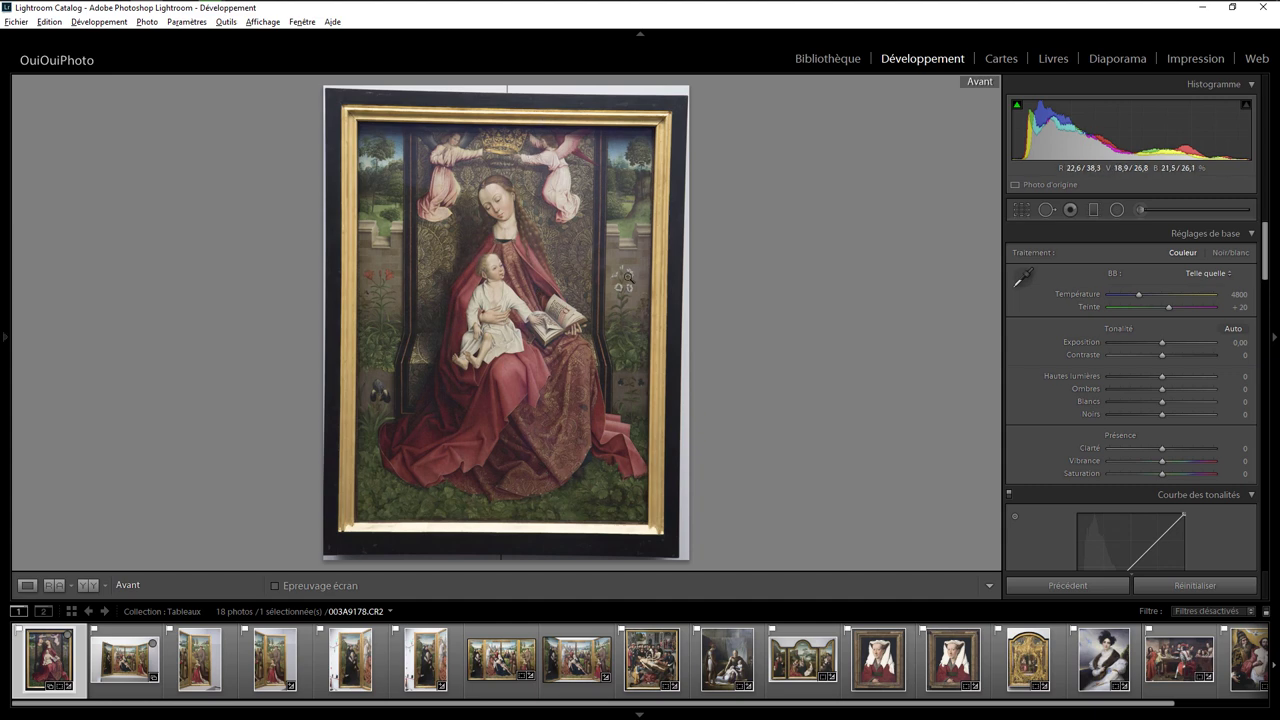
Return to the After view and activate guided straightening with guide lines.
key(backslash)
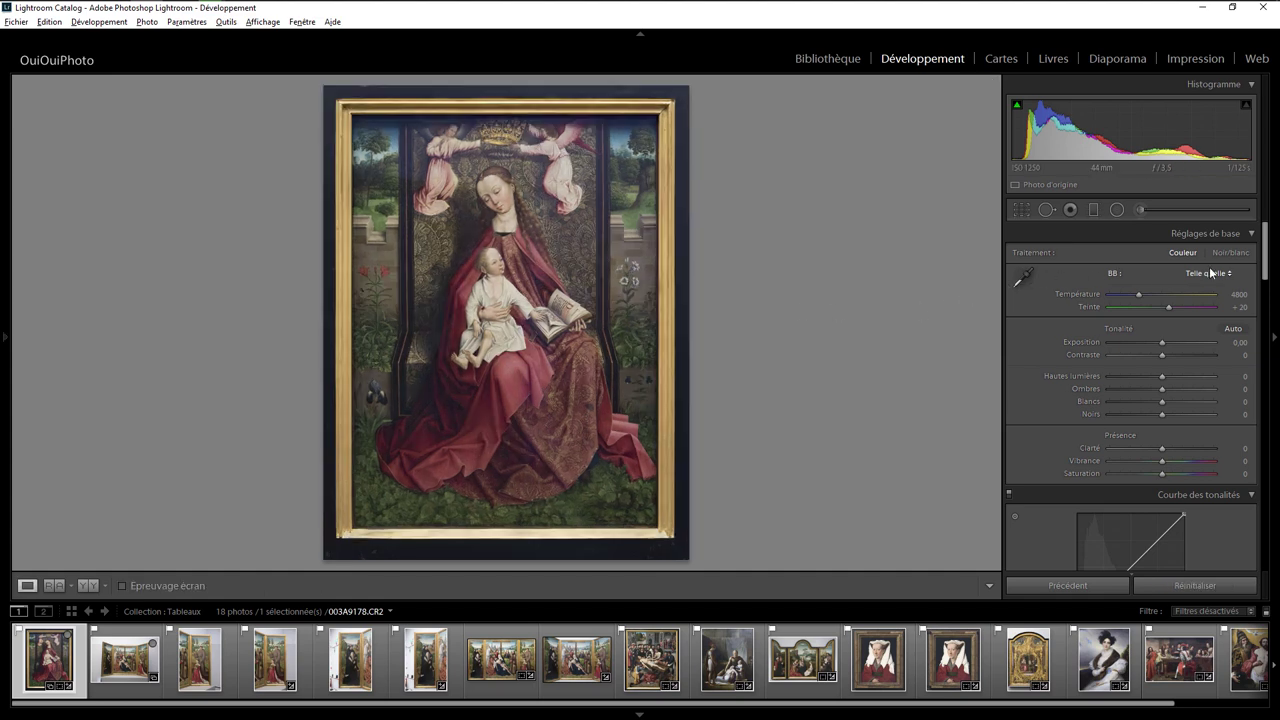
drag(1268, 272, 1266, 508)
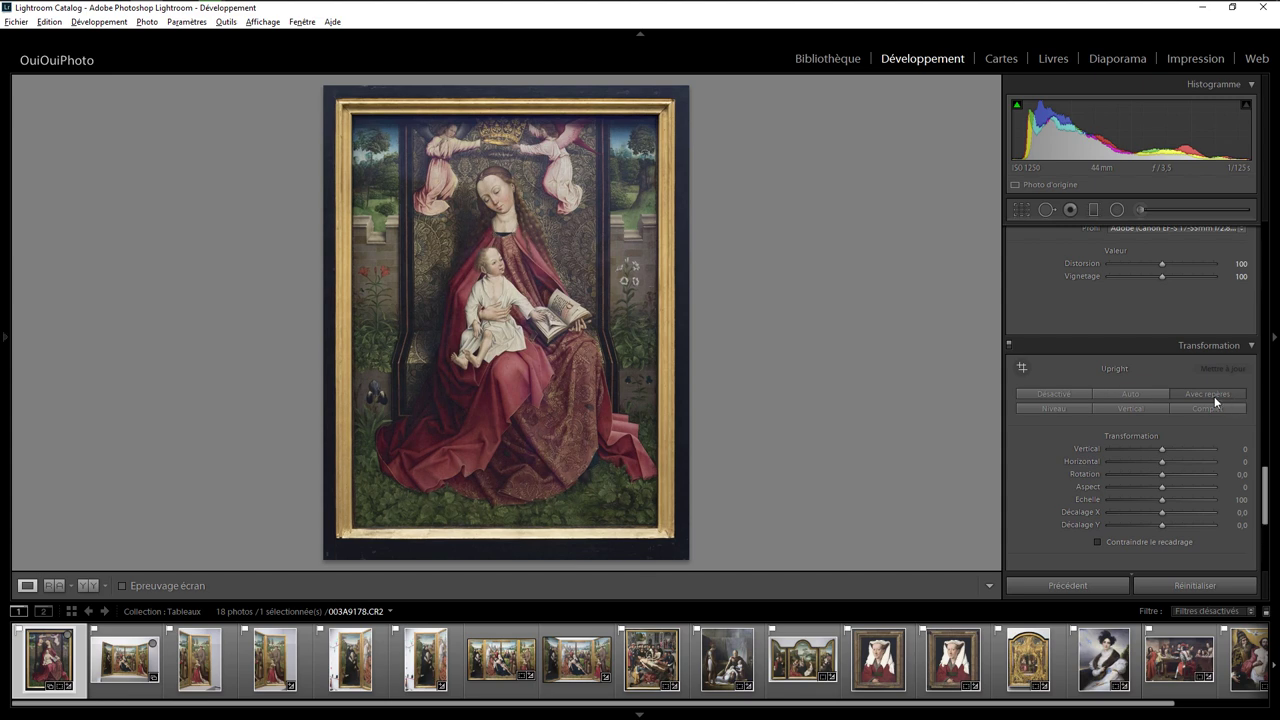
click(1021, 367)
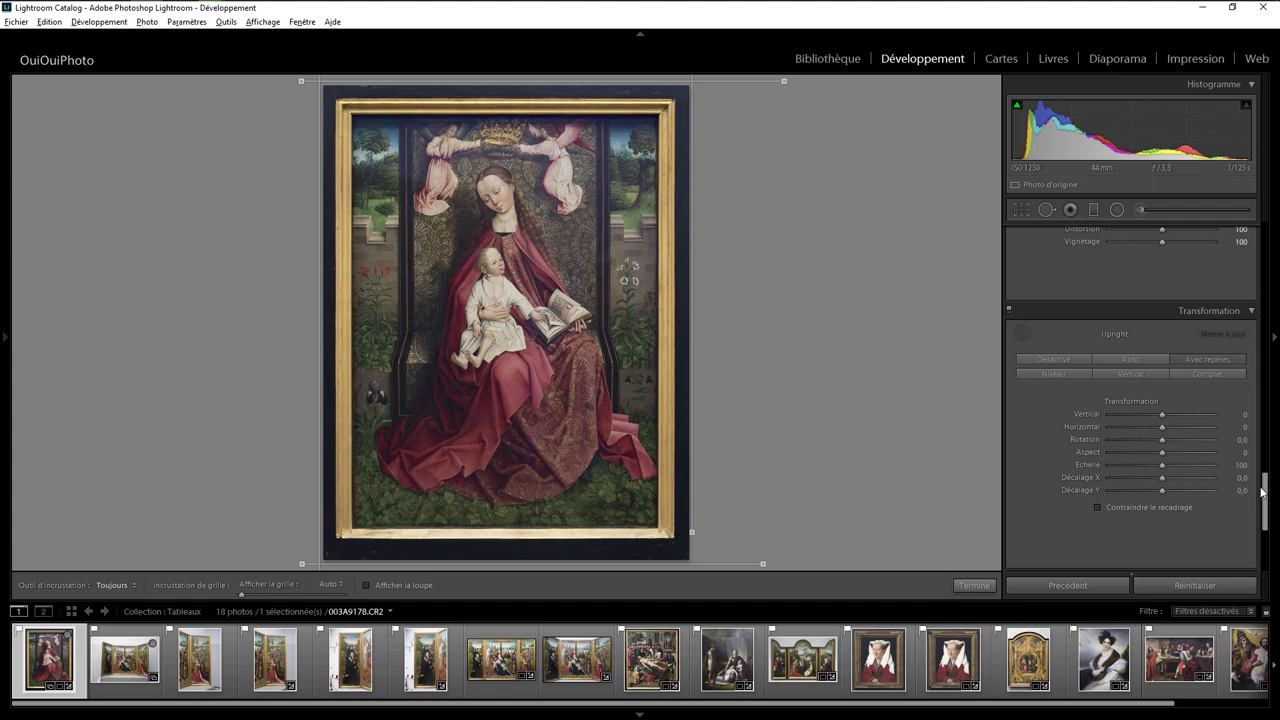
Set the Correction du voile (Dehaze) Niveau to +34 in Effets.
drag(1263, 484, 1261, 443)
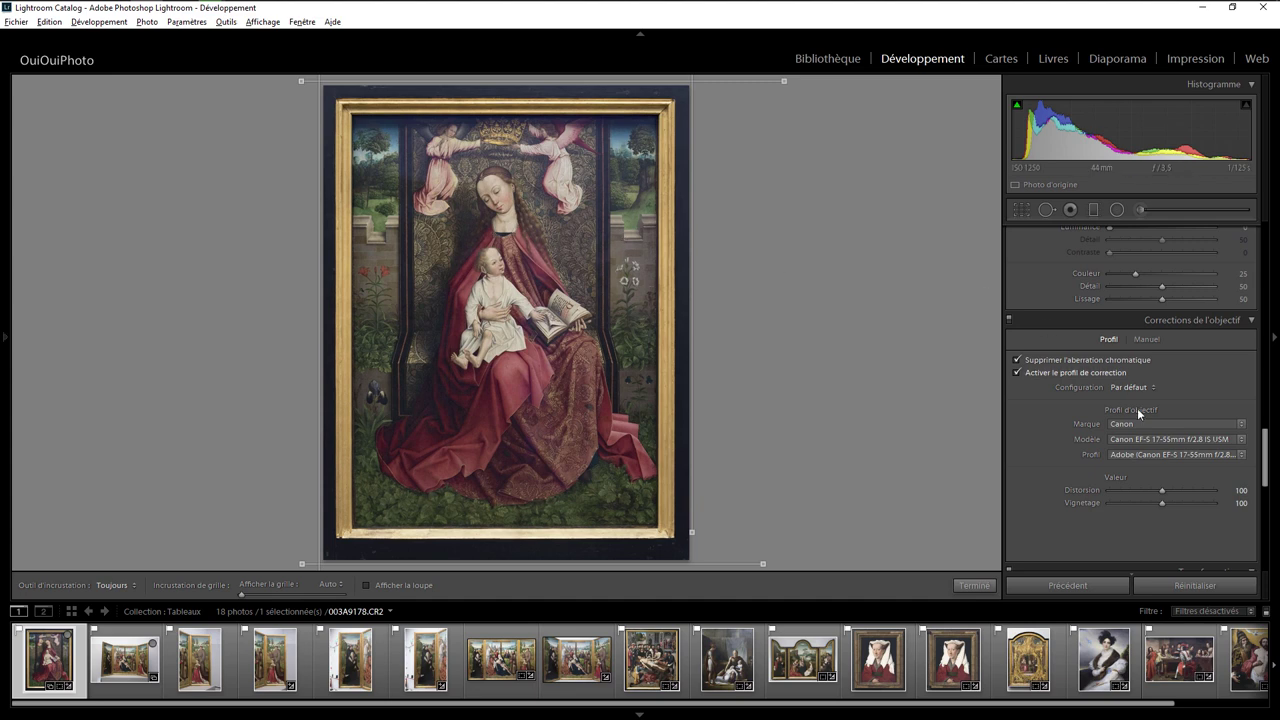
drag(1264, 450, 1265, 535)
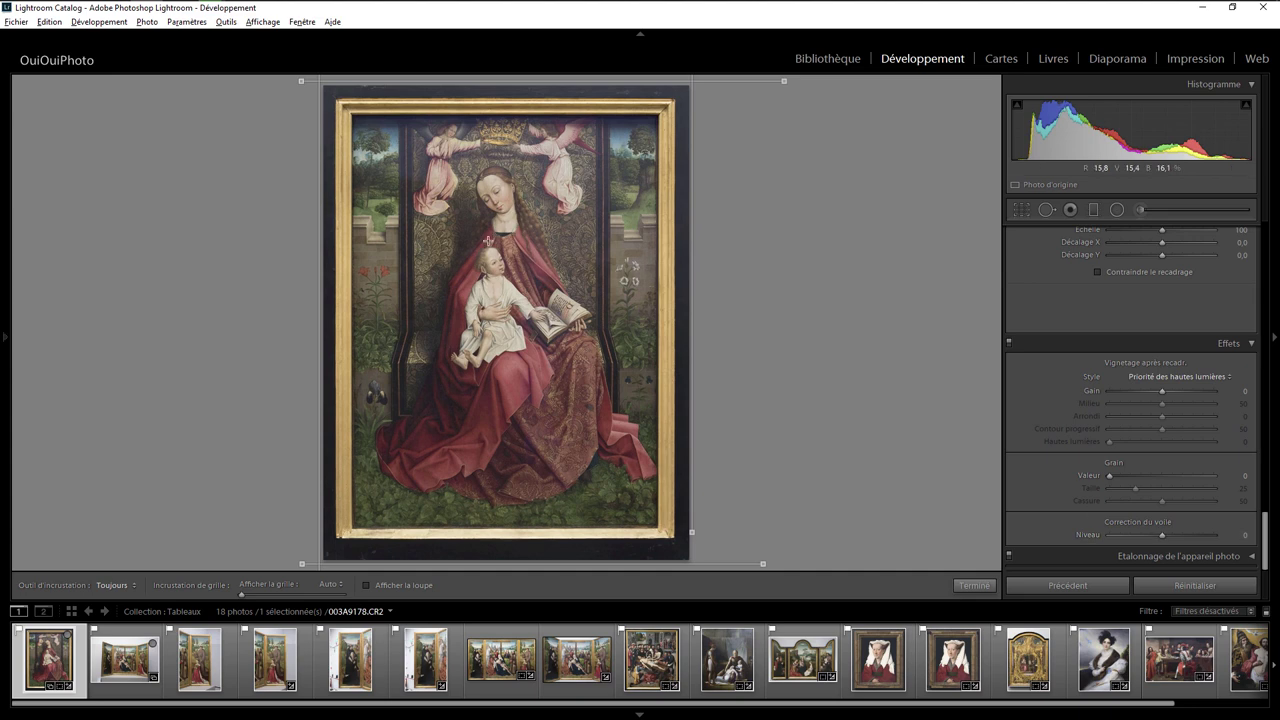
drag(1162, 537, 1179, 537)
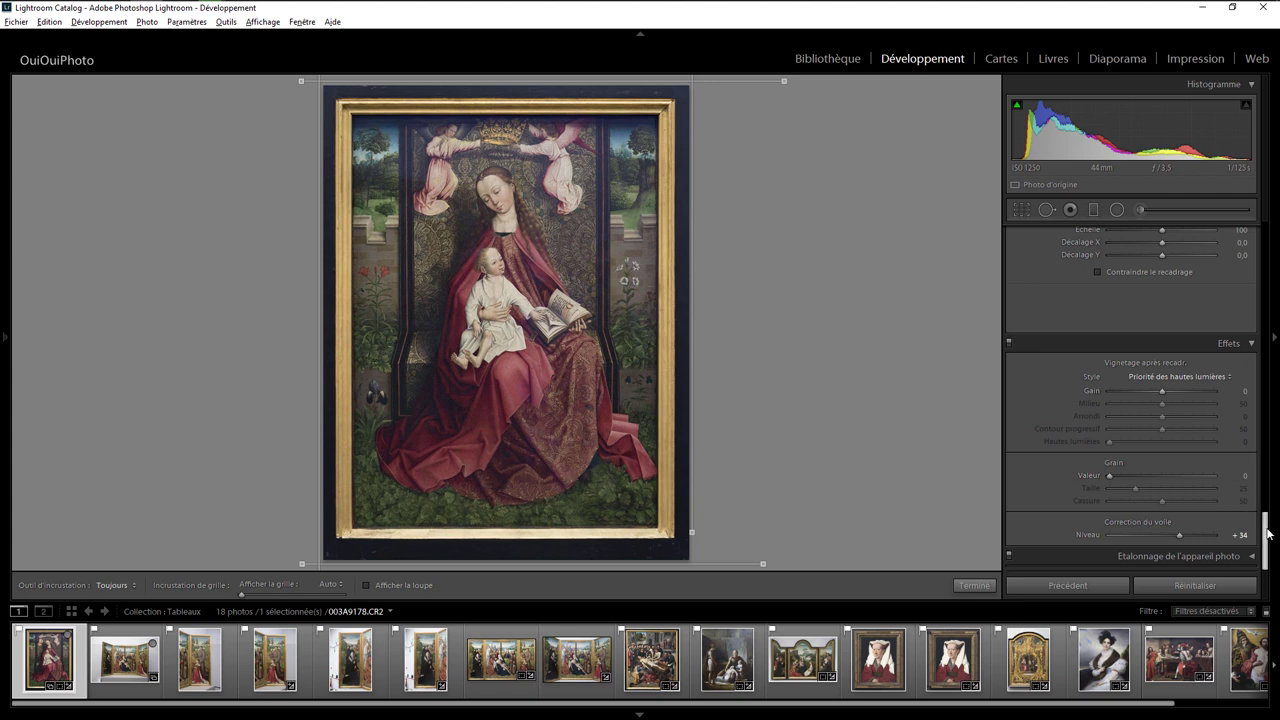
scroll(1130, 380, up, 10)
scroll(1130, 380, up, 5)
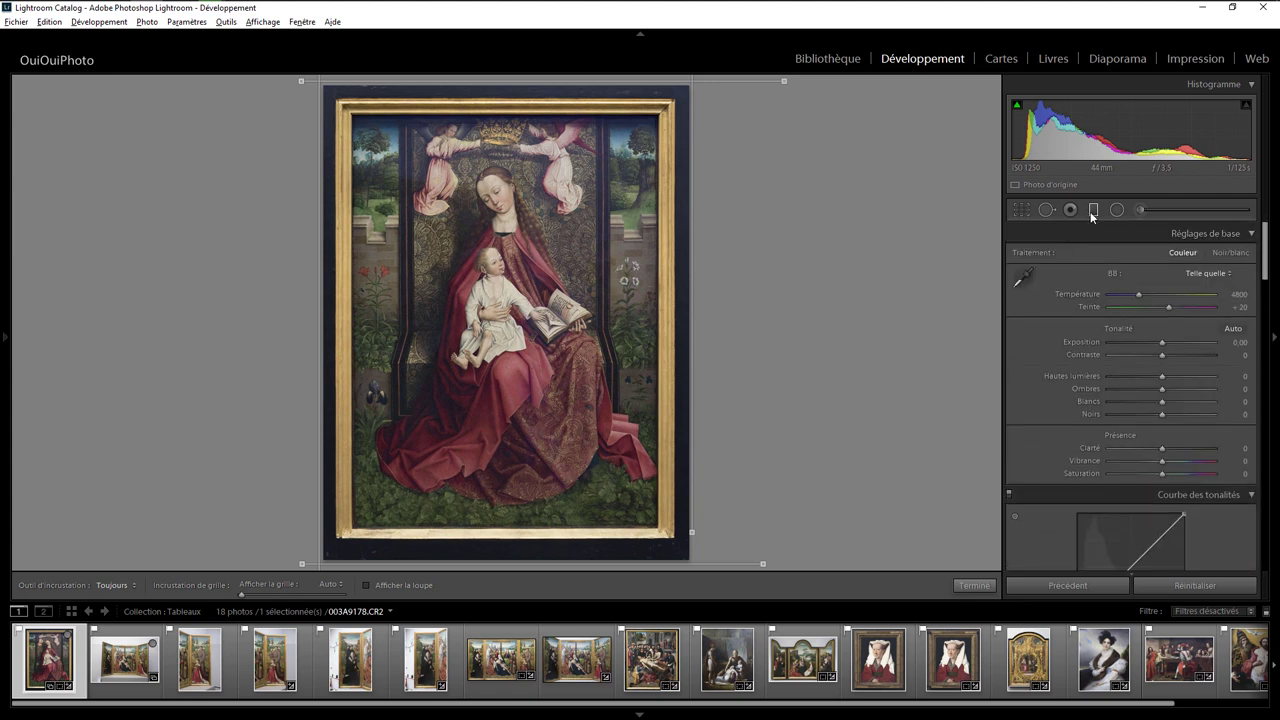
Add a graduated filter over the painting's top with Hautes lumières −100, toggling it to compare.
click(1090, 211)
drag(512, 226, 512, 275)
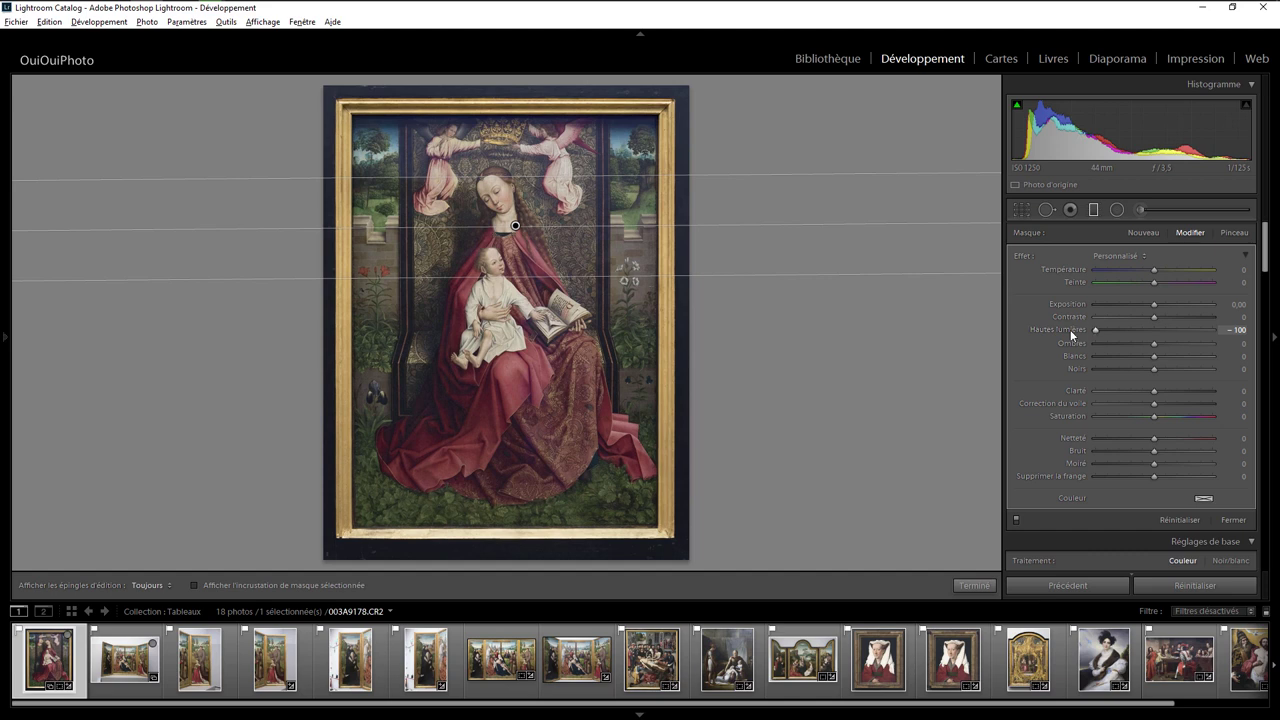
click(1016, 520)
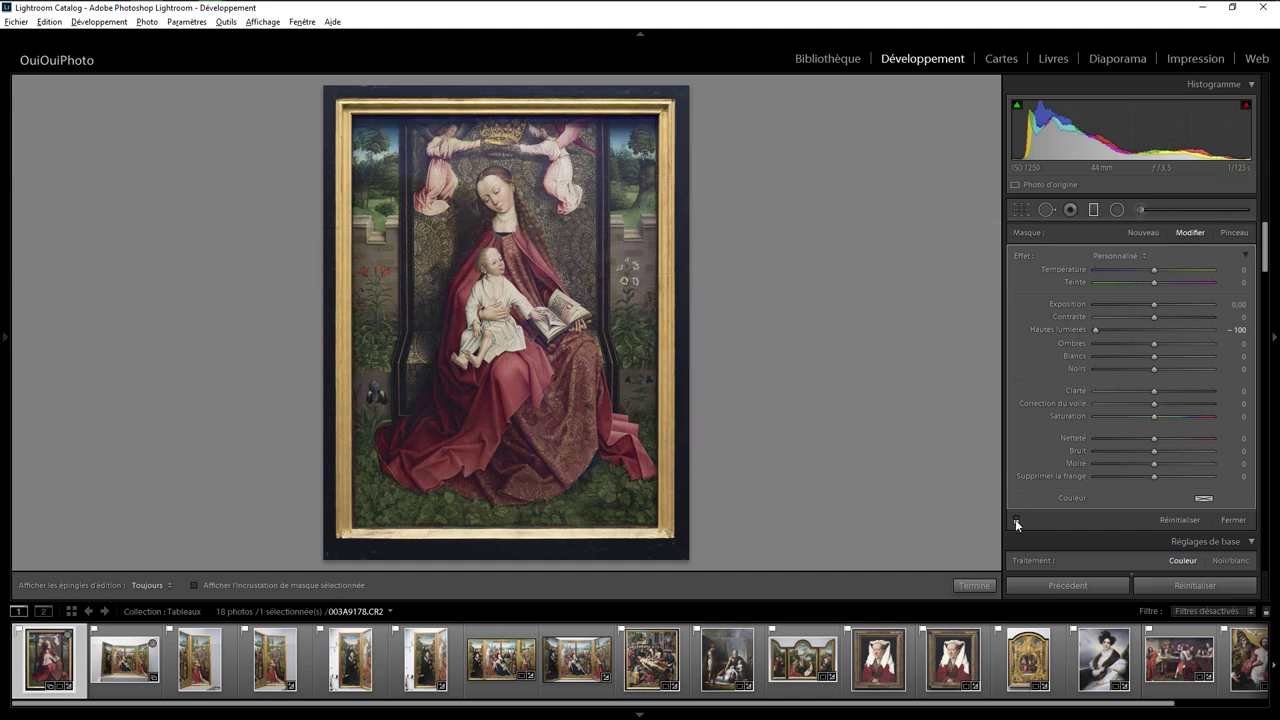
click(1016, 520)
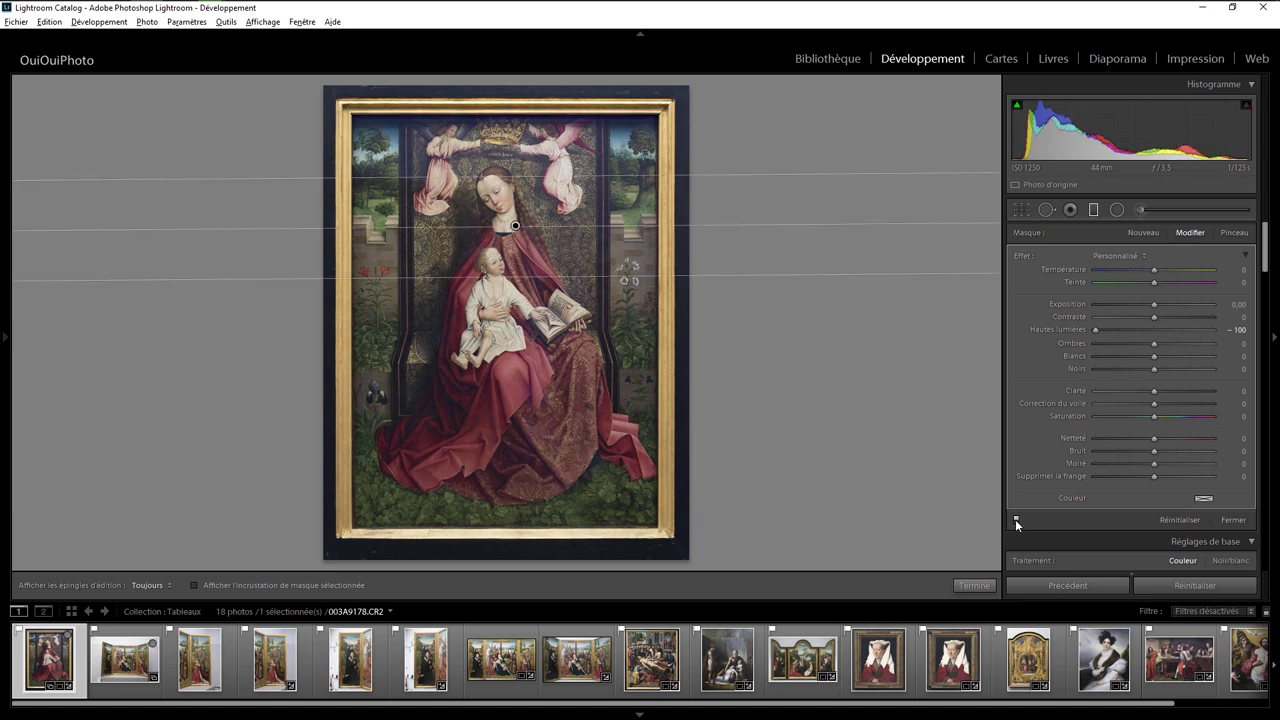
click(1016, 520)
click(1016, 520)
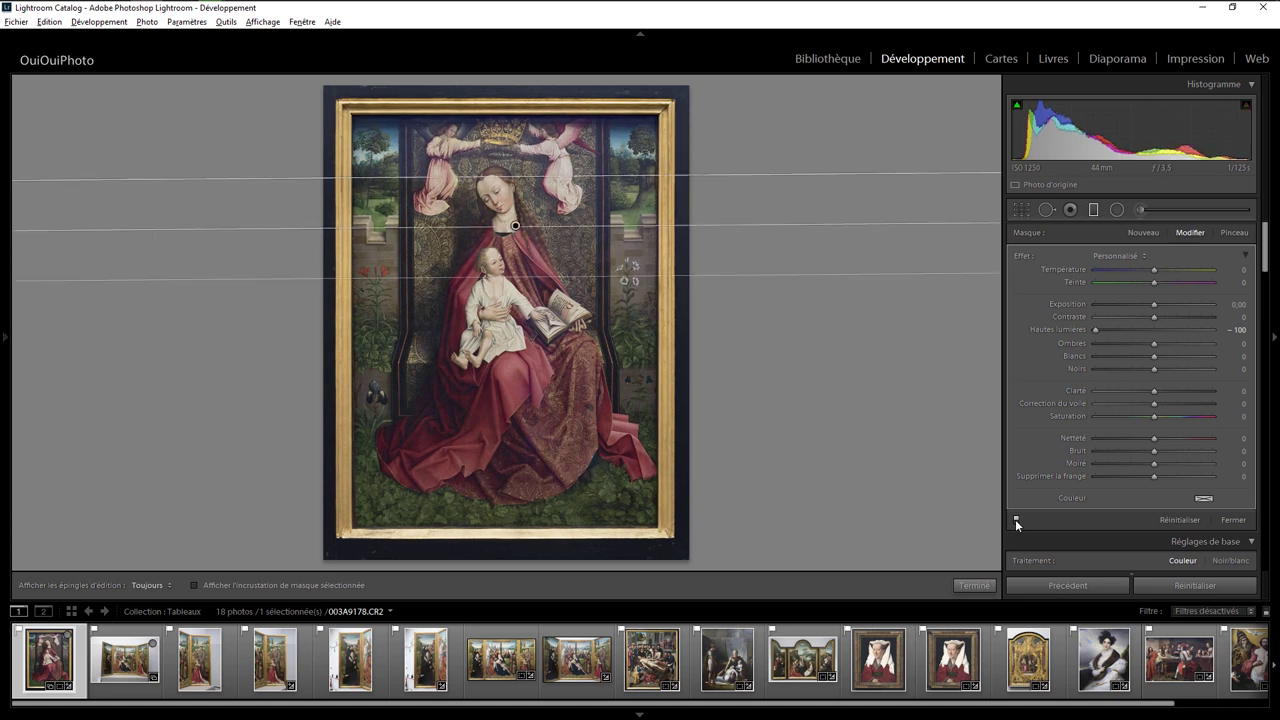
click(1016, 520)
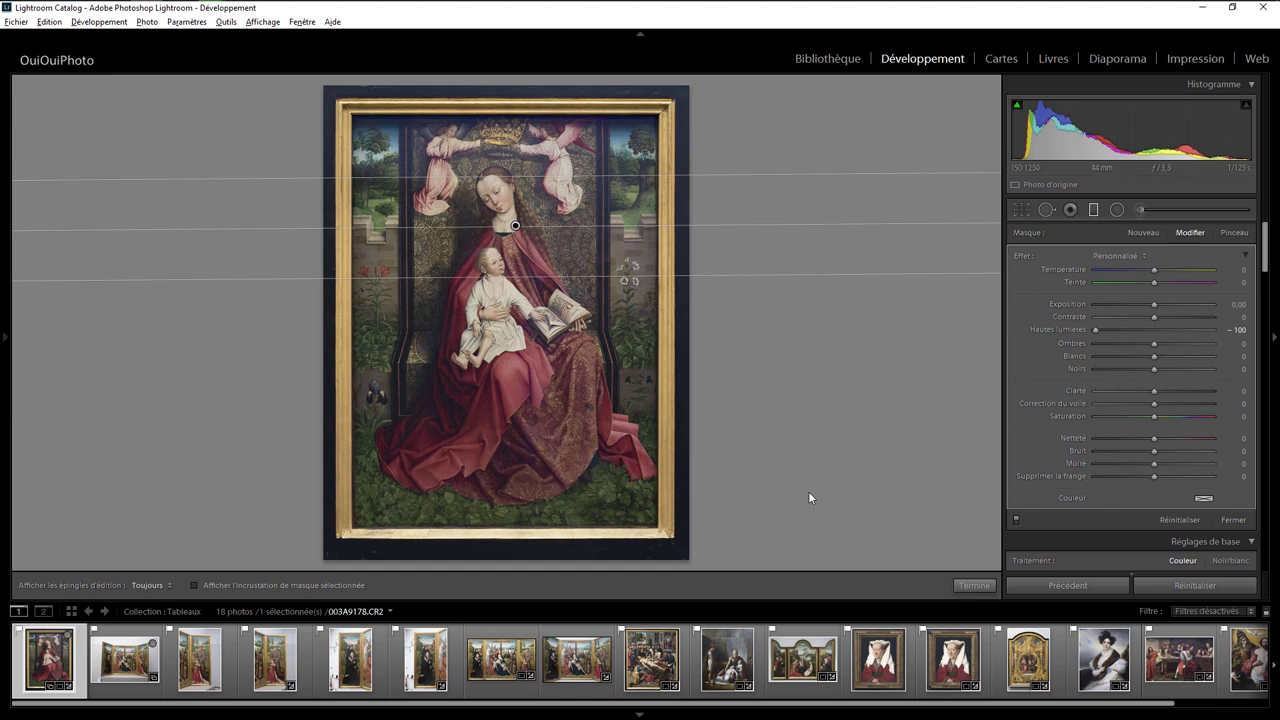
click(964, 582)
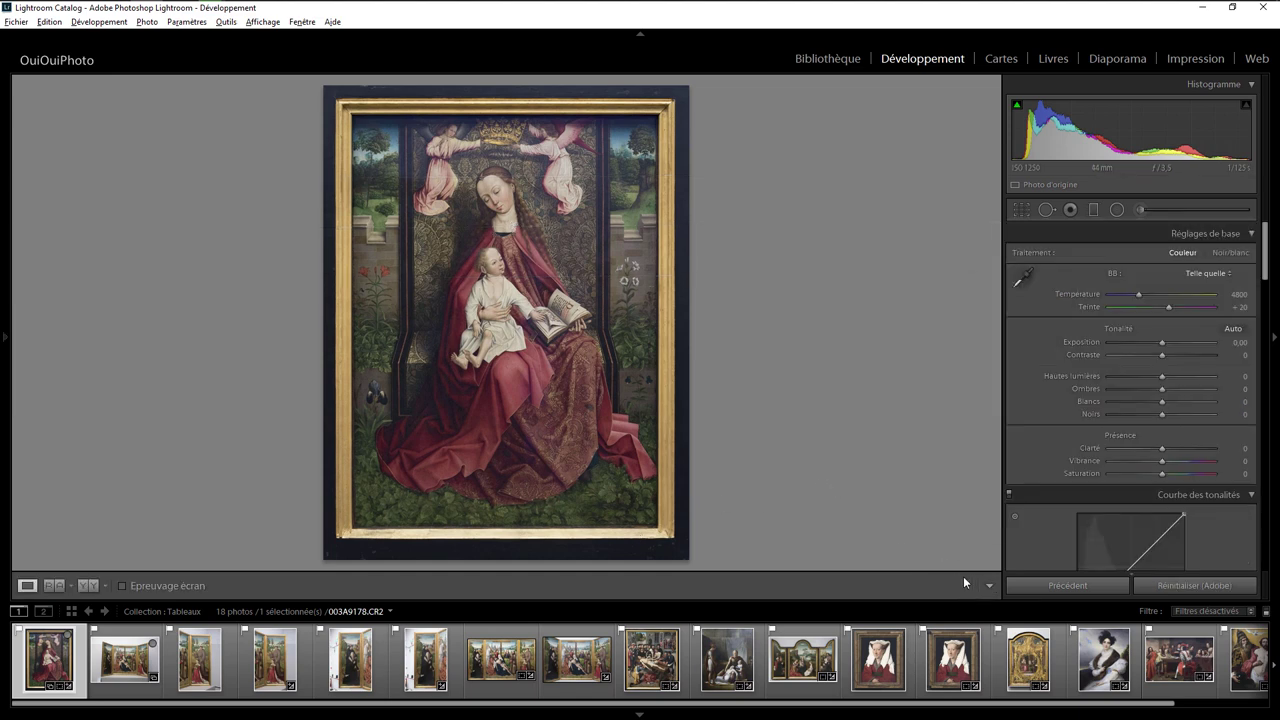
Compare Before/After, then brush Exposition −1.41 along the bottom frame strip, checking the mask.
key(backslash)
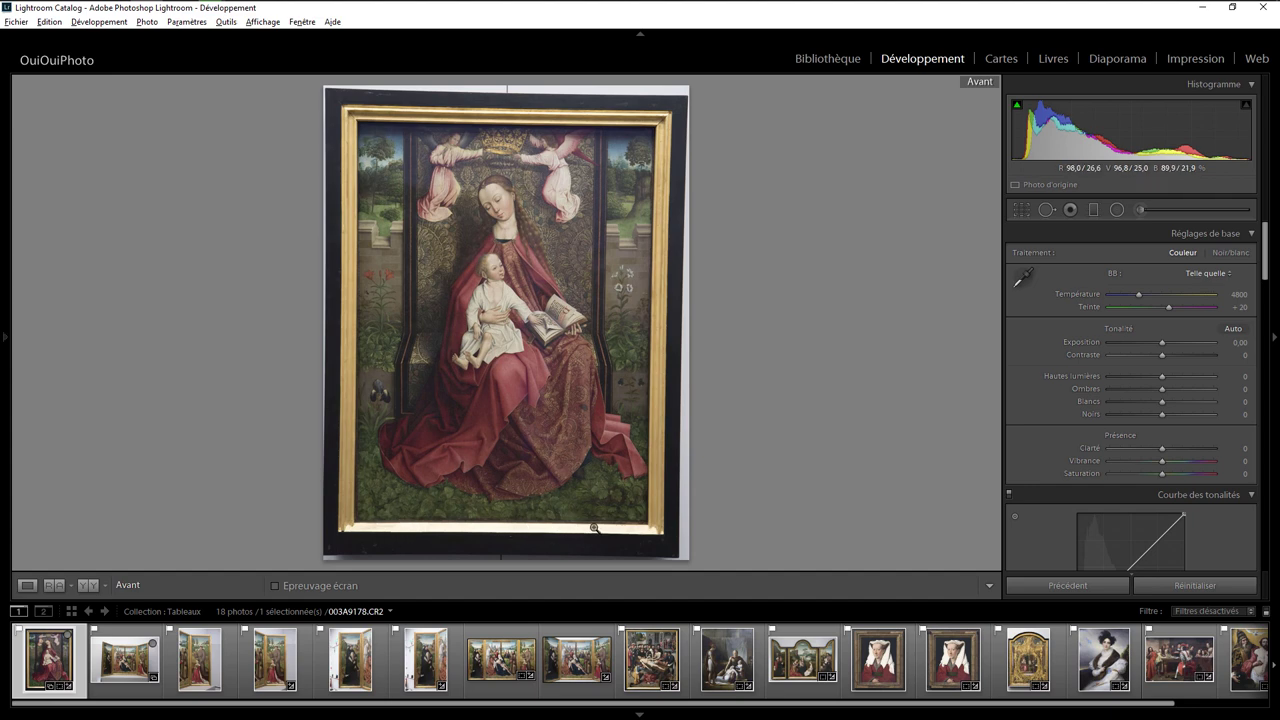
key(backslash)
click(1140, 209)
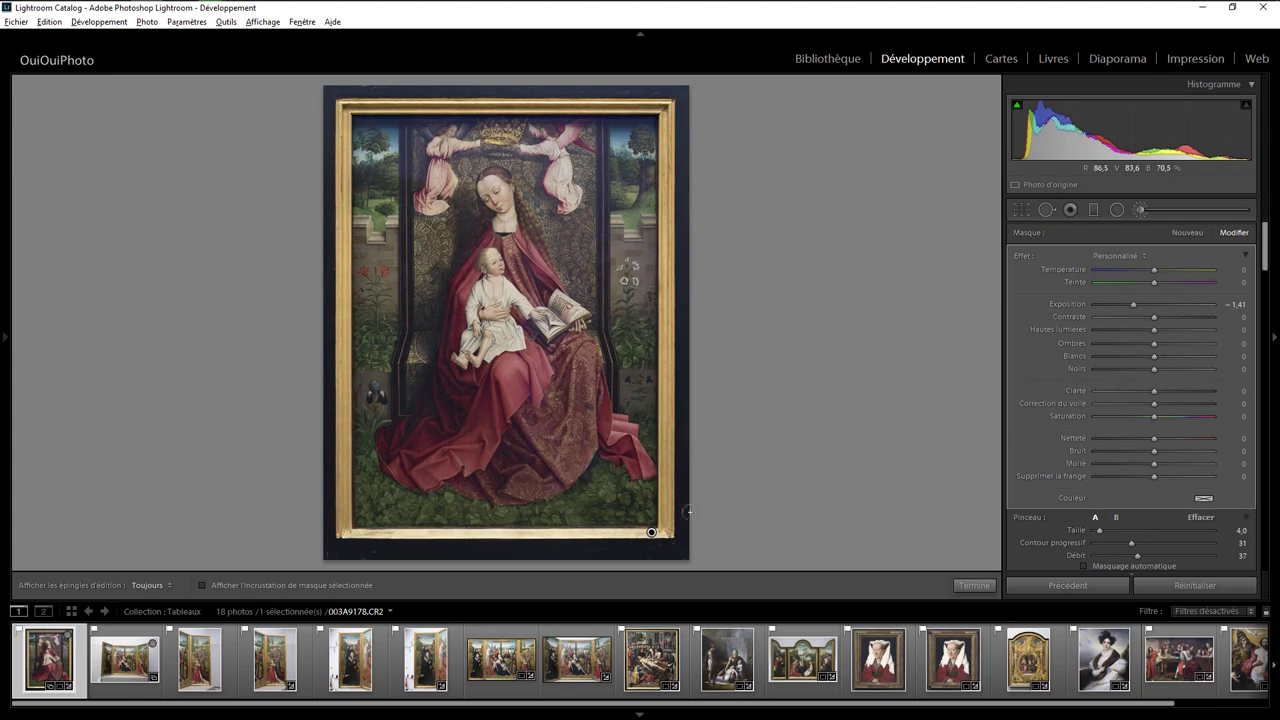
key(o)
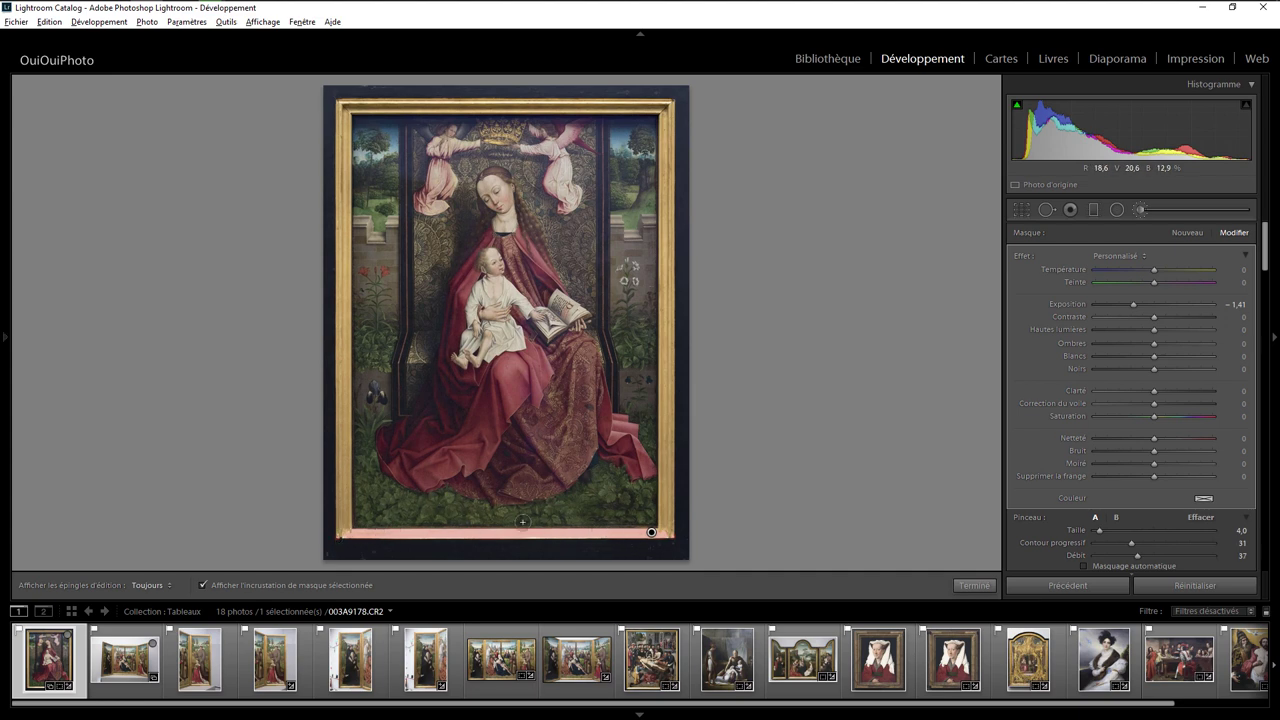
key(o)
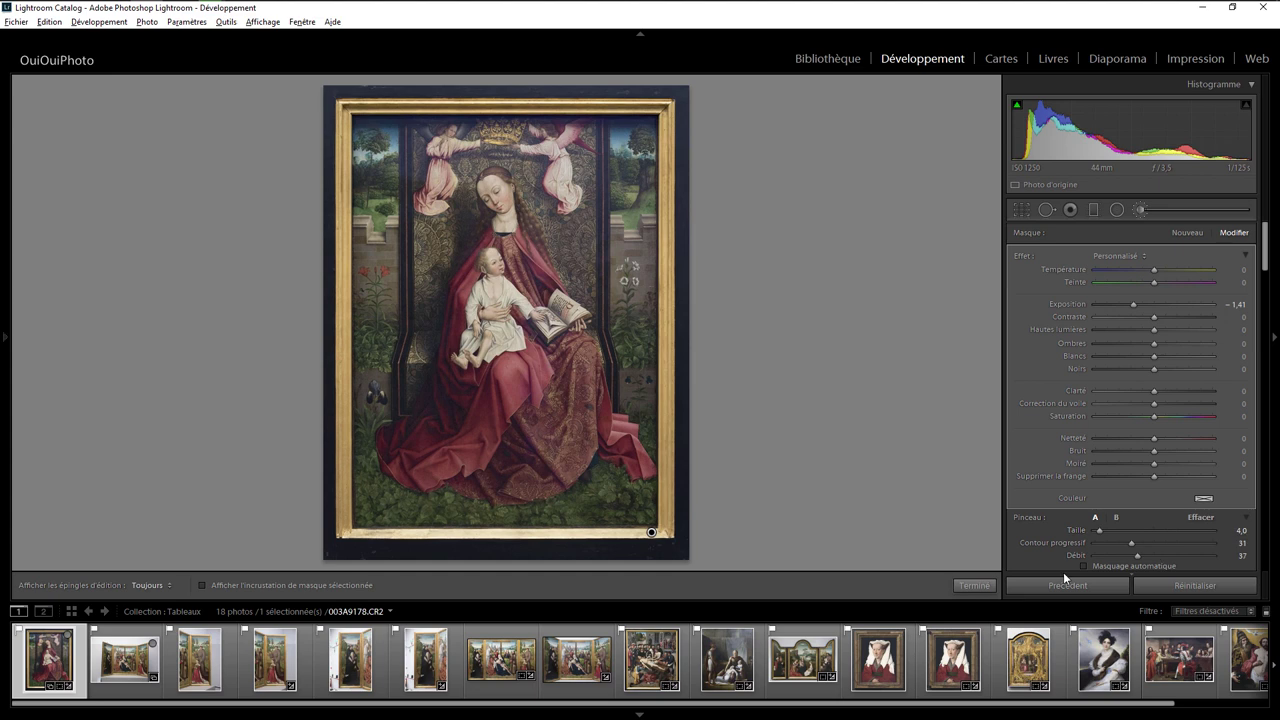
click(974, 587)
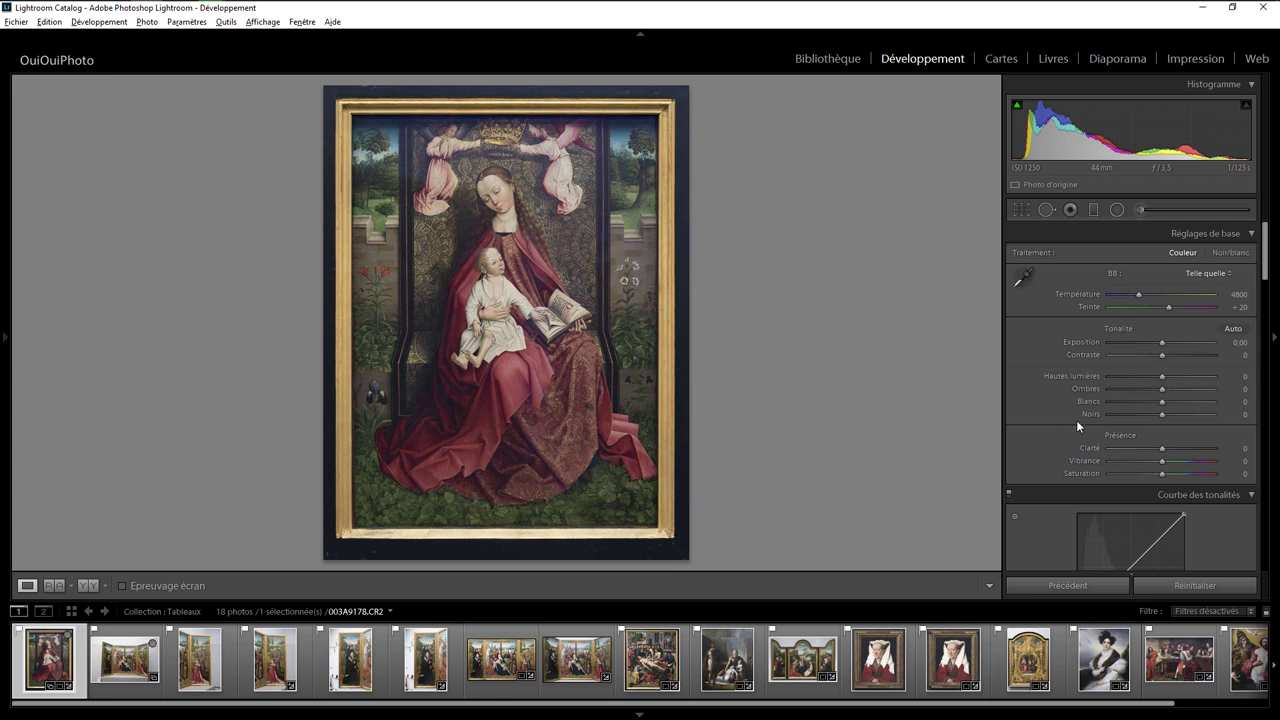
Set the Blancs (Whites) slider to +30 and try a saturation boost.
drag(1161, 401, 1177, 402)
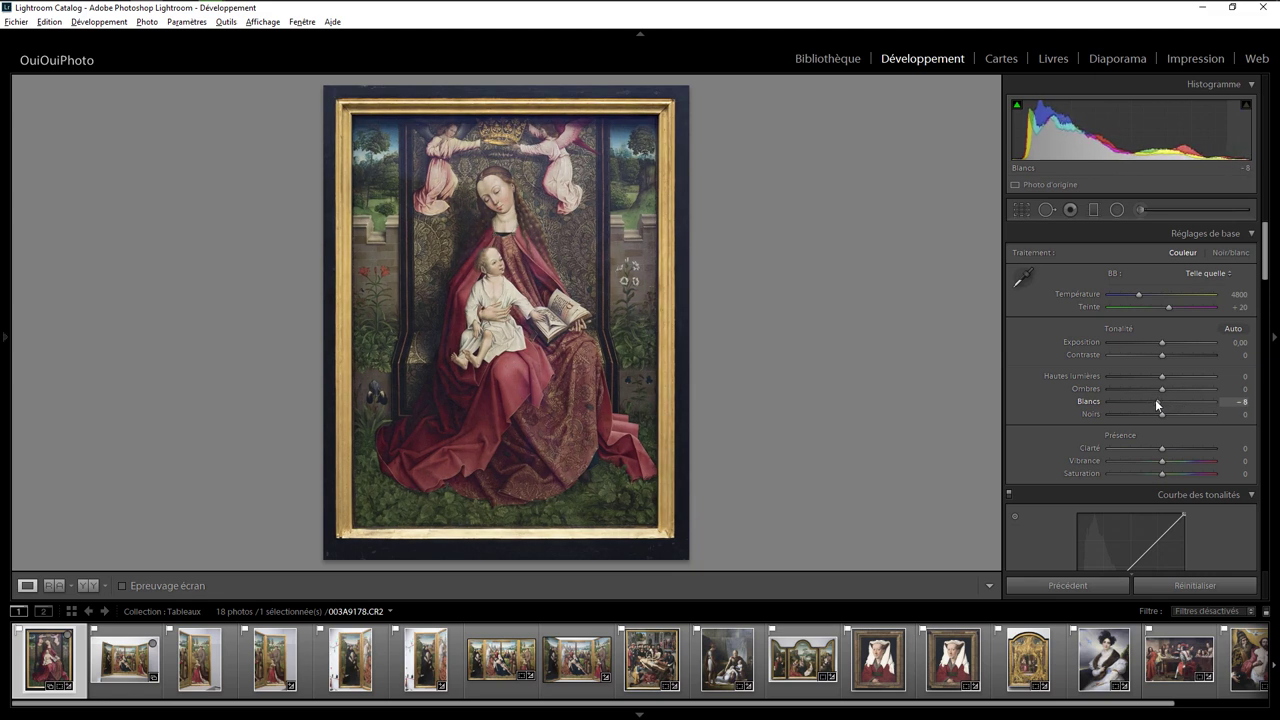
mouse_move(1177, 402)
mouse_down()
mouse_move(1160, 404)
mouse_move(1176, 397)
mouse_up()
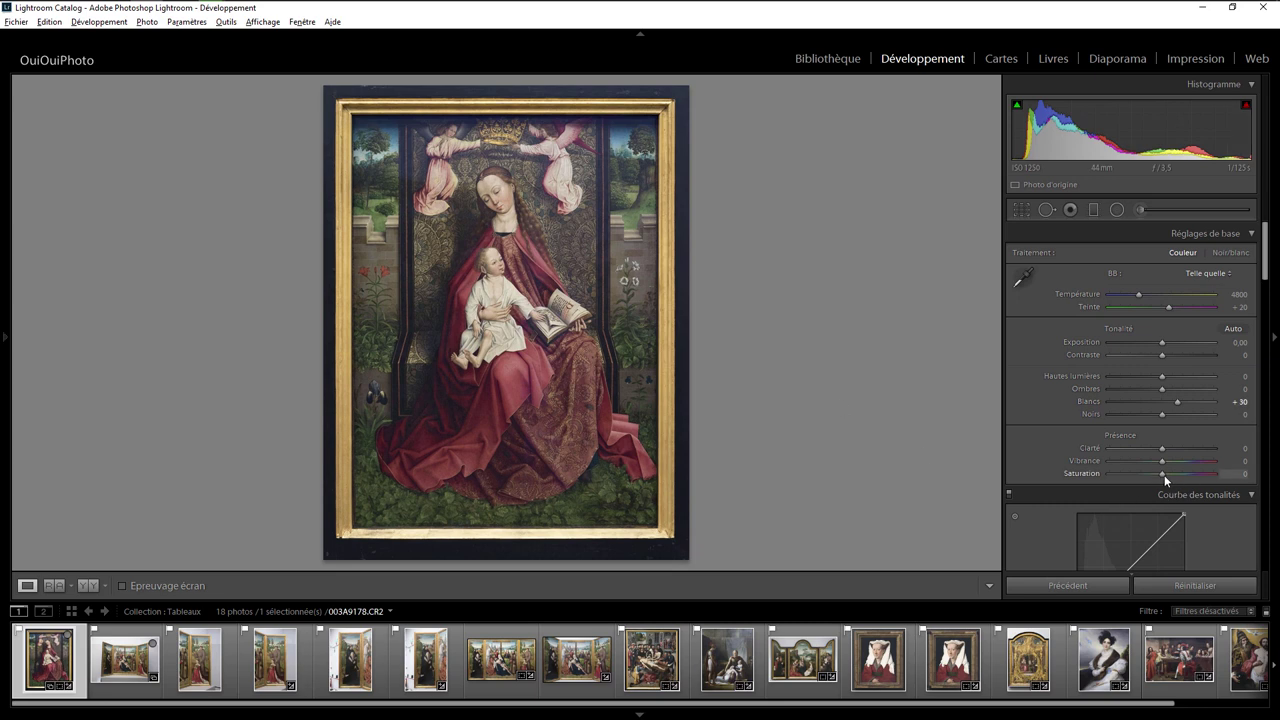
drag(1164, 475, 1199, 476)
Review the triptych and Madonna edits in the filmstrip, ending on 003A9190.CR2.
click(124, 660)
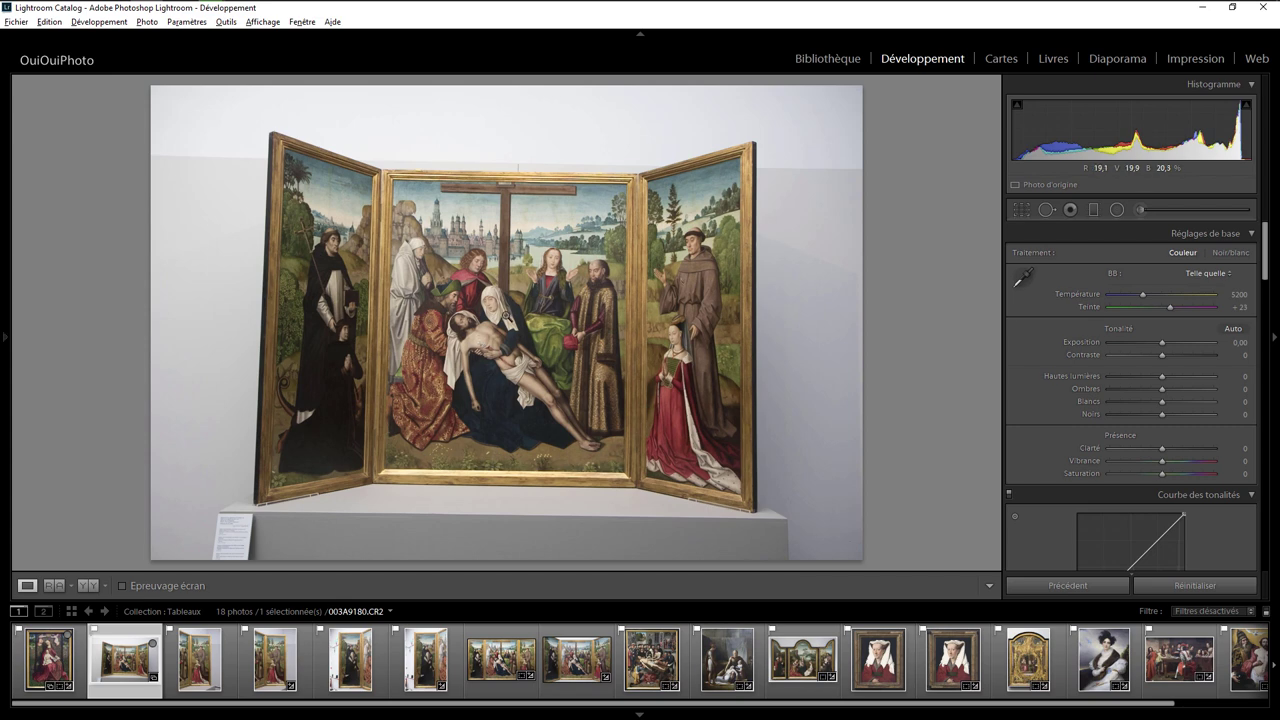
click(576, 665)
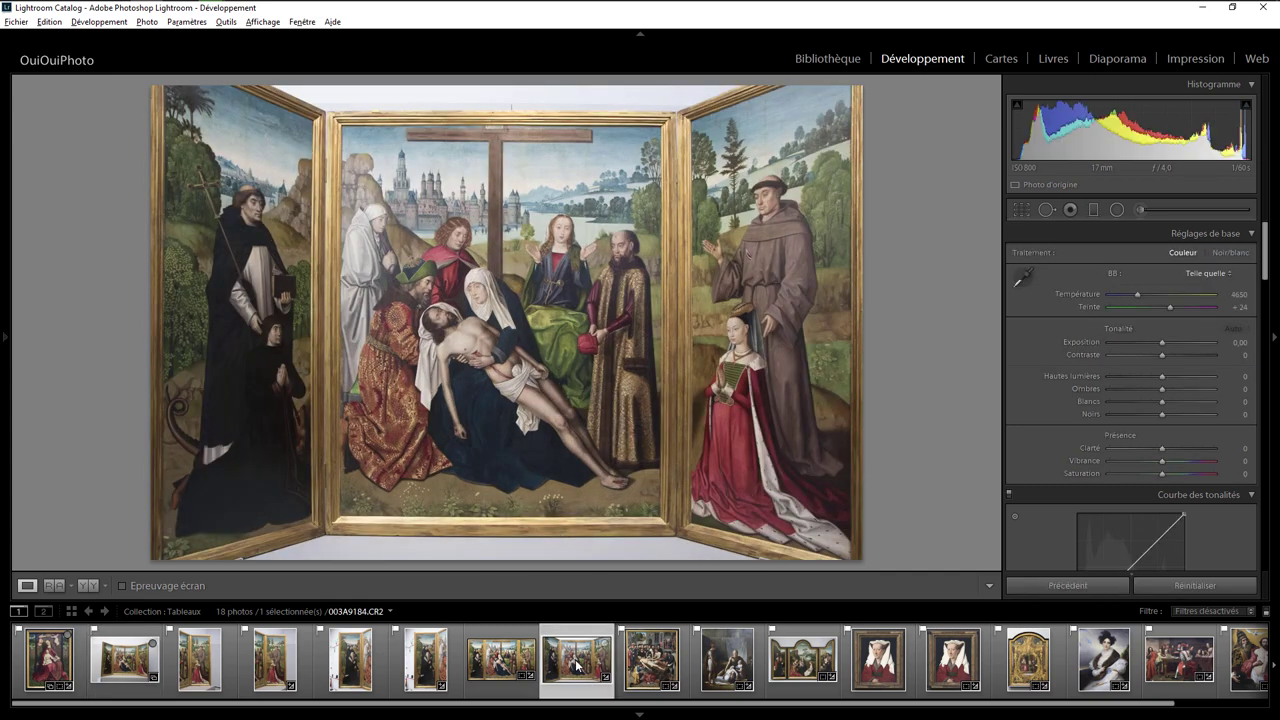
click(272, 660)
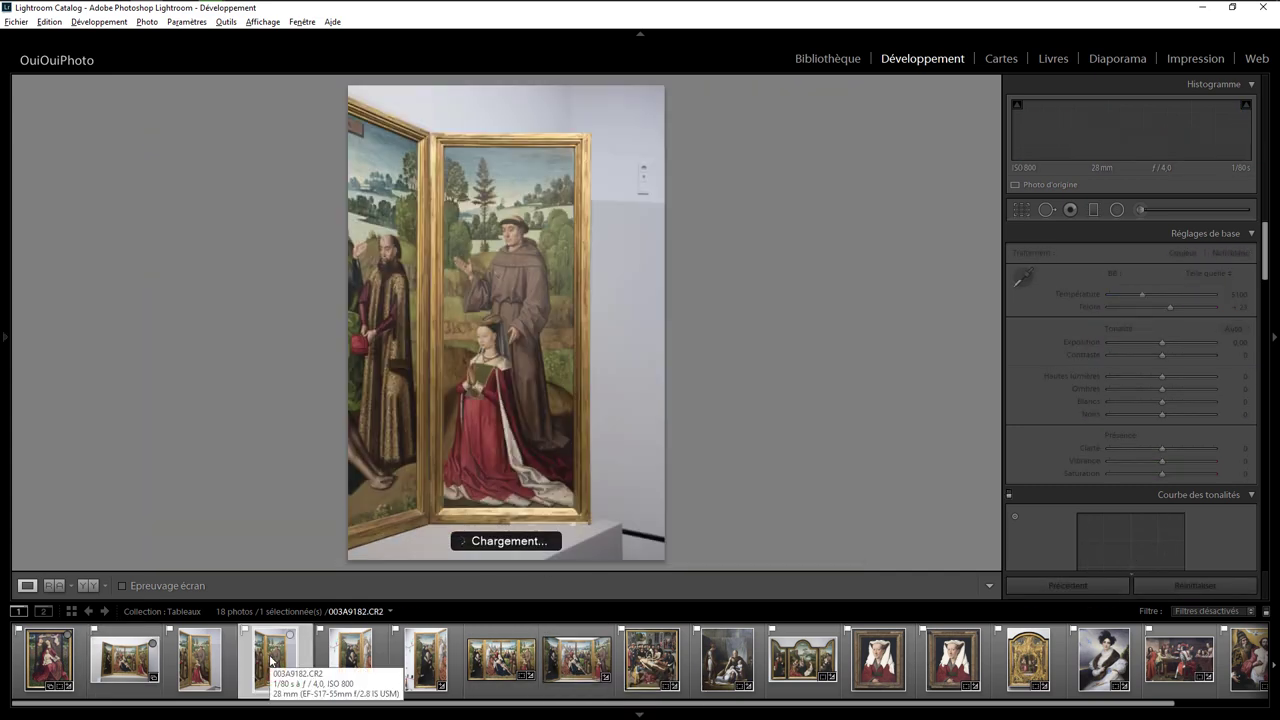
click(348, 660)
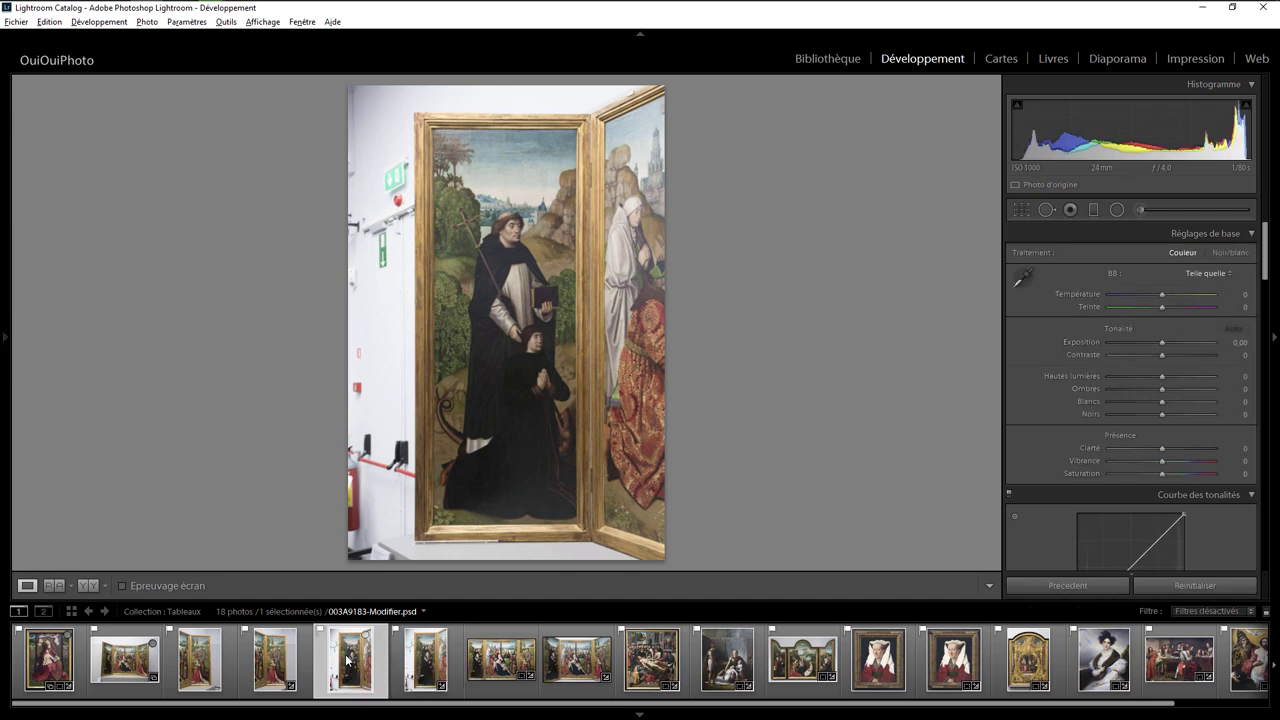
click(500, 660)
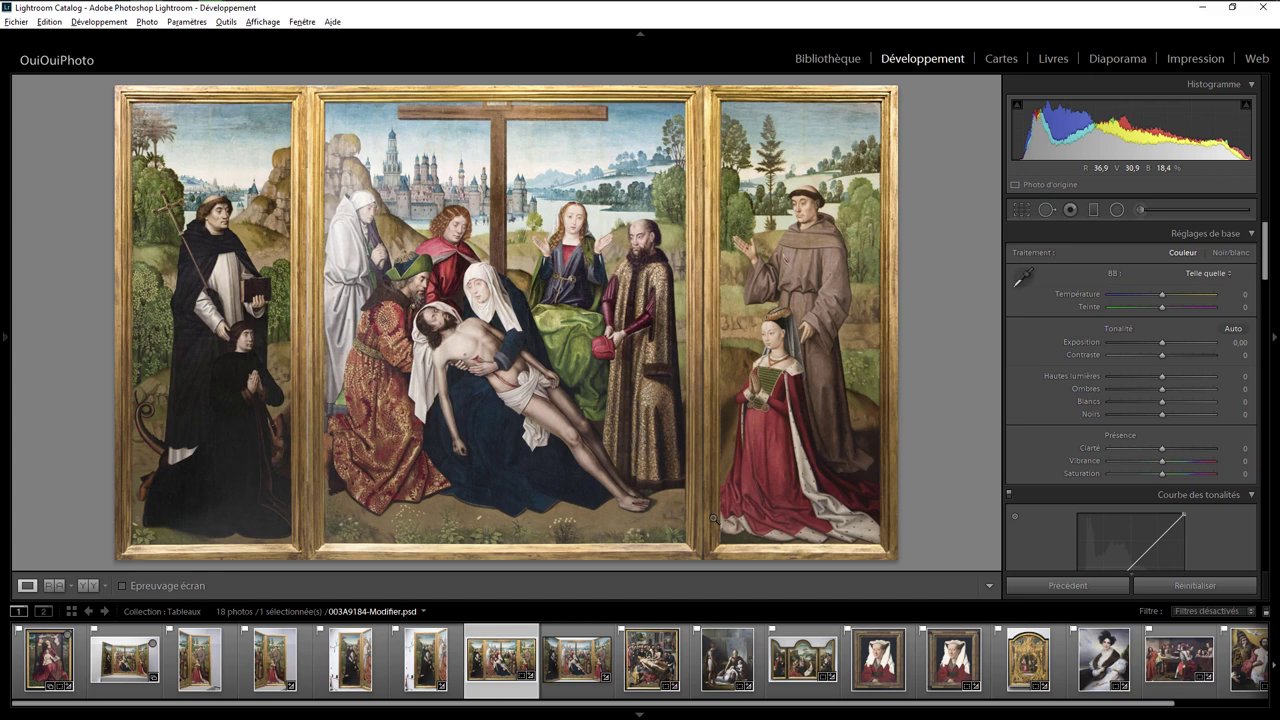
click(658, 665)
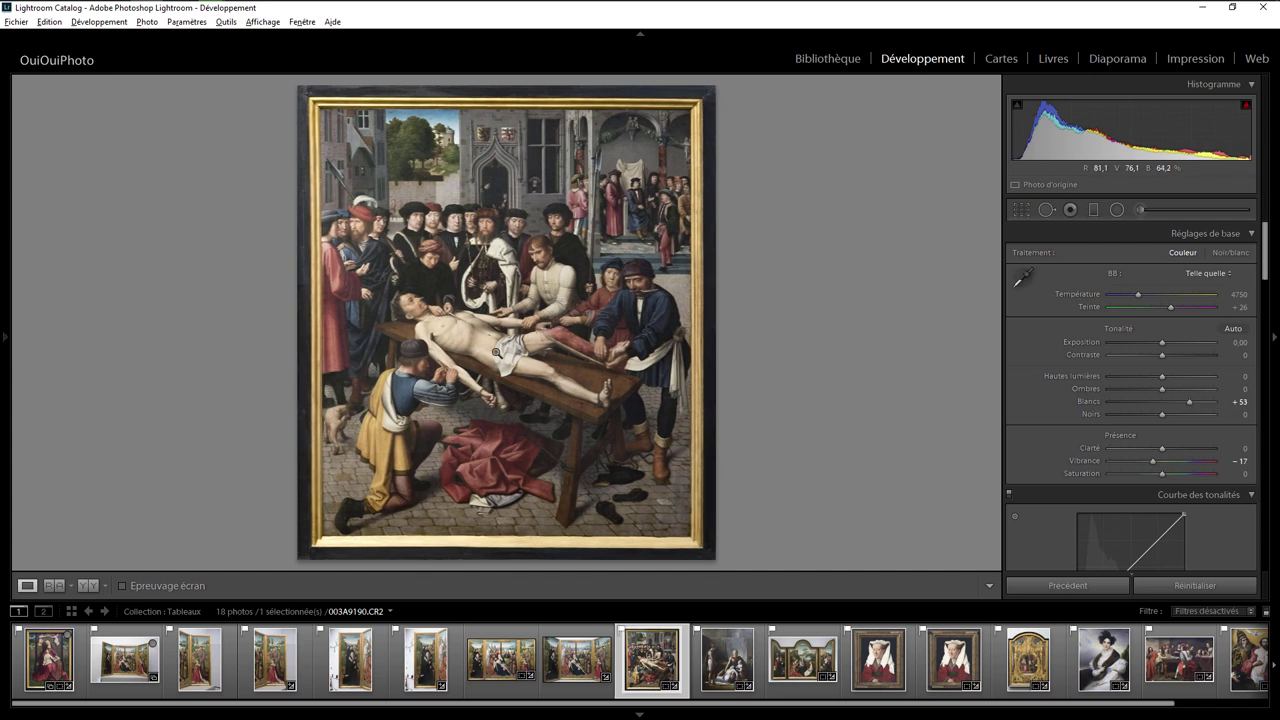
click(62, 655)
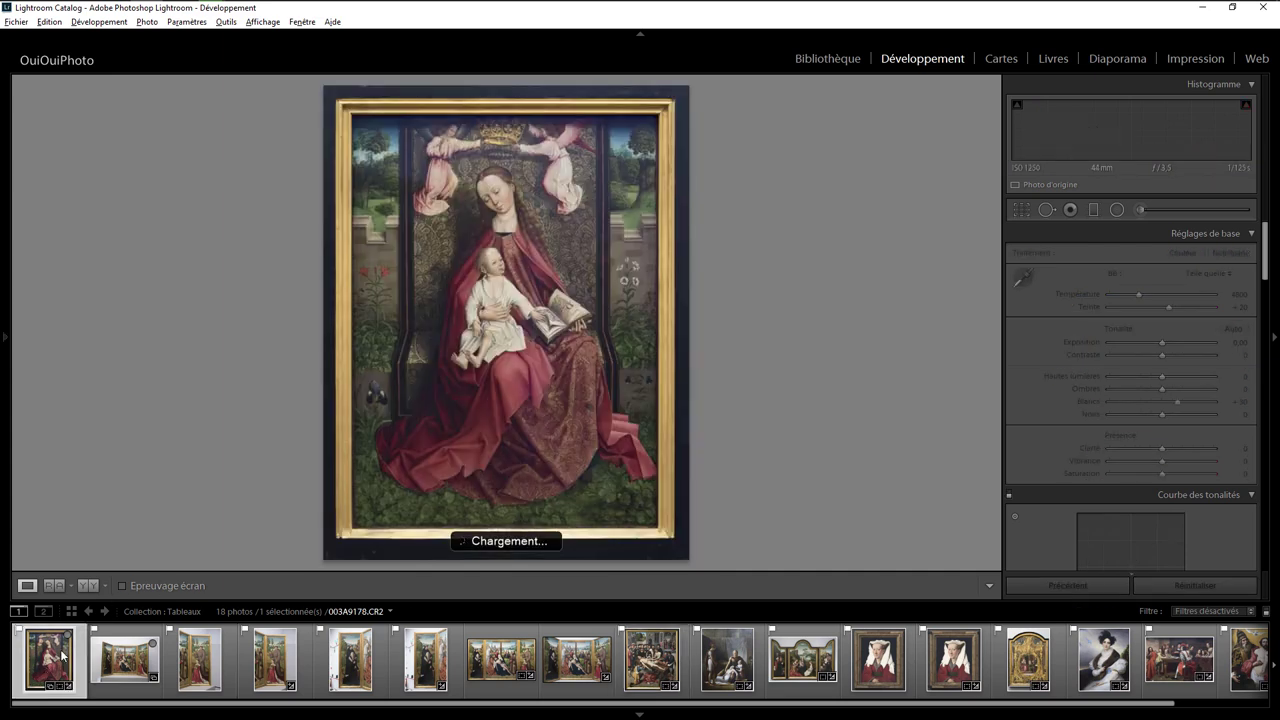
click(652, 660)
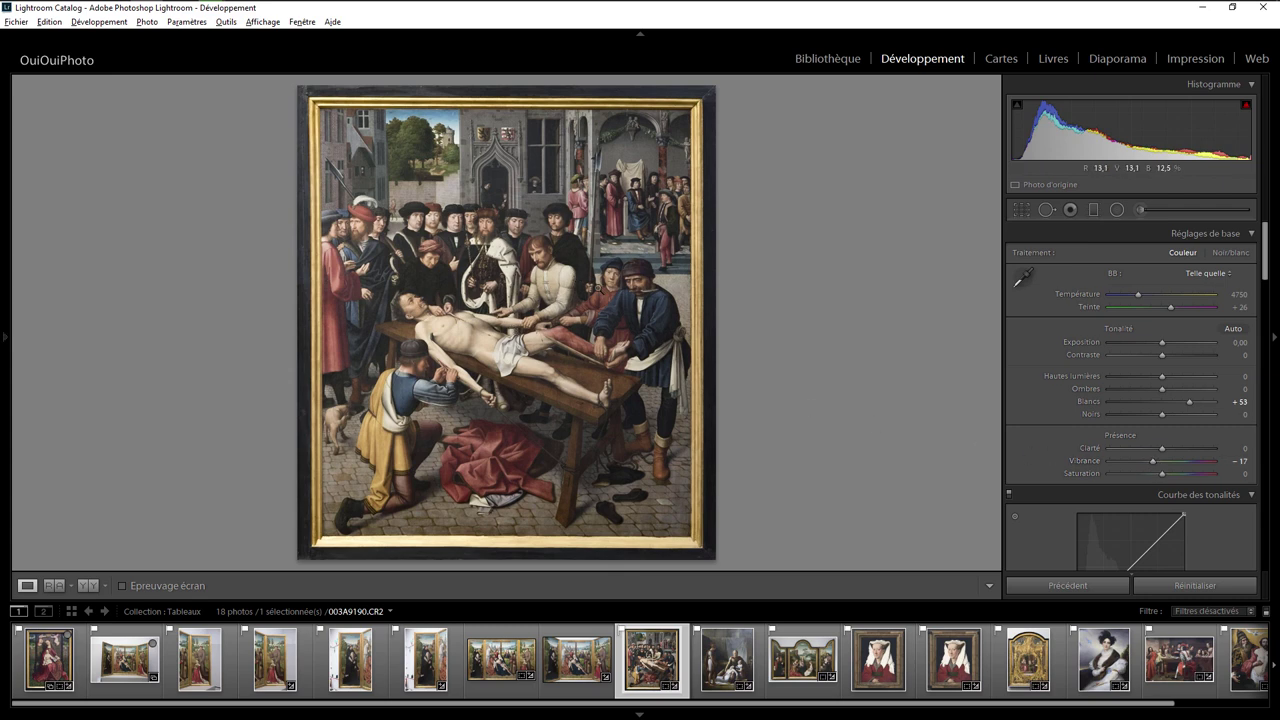
Reset Vibrance and lower it to −20.
double_click(1153, 462)
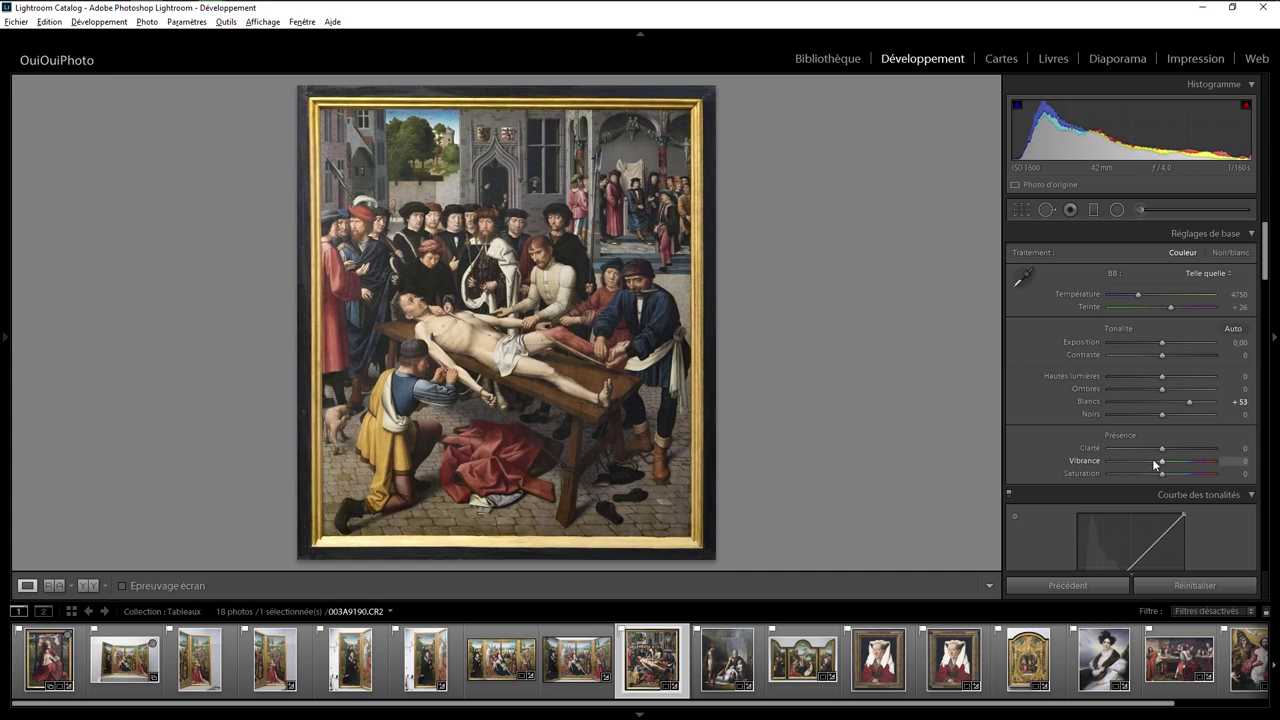
drag(1163, 461, 1152, 461)
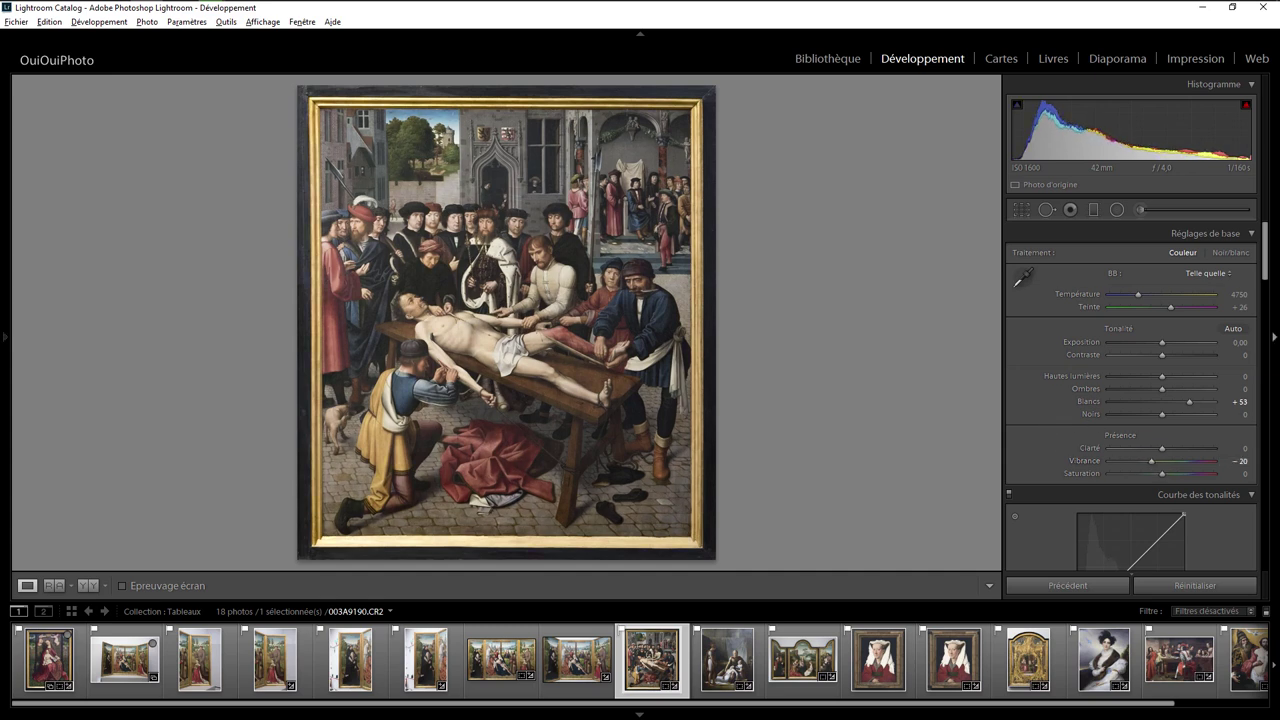
drag(1265, 270, 1265, 450)
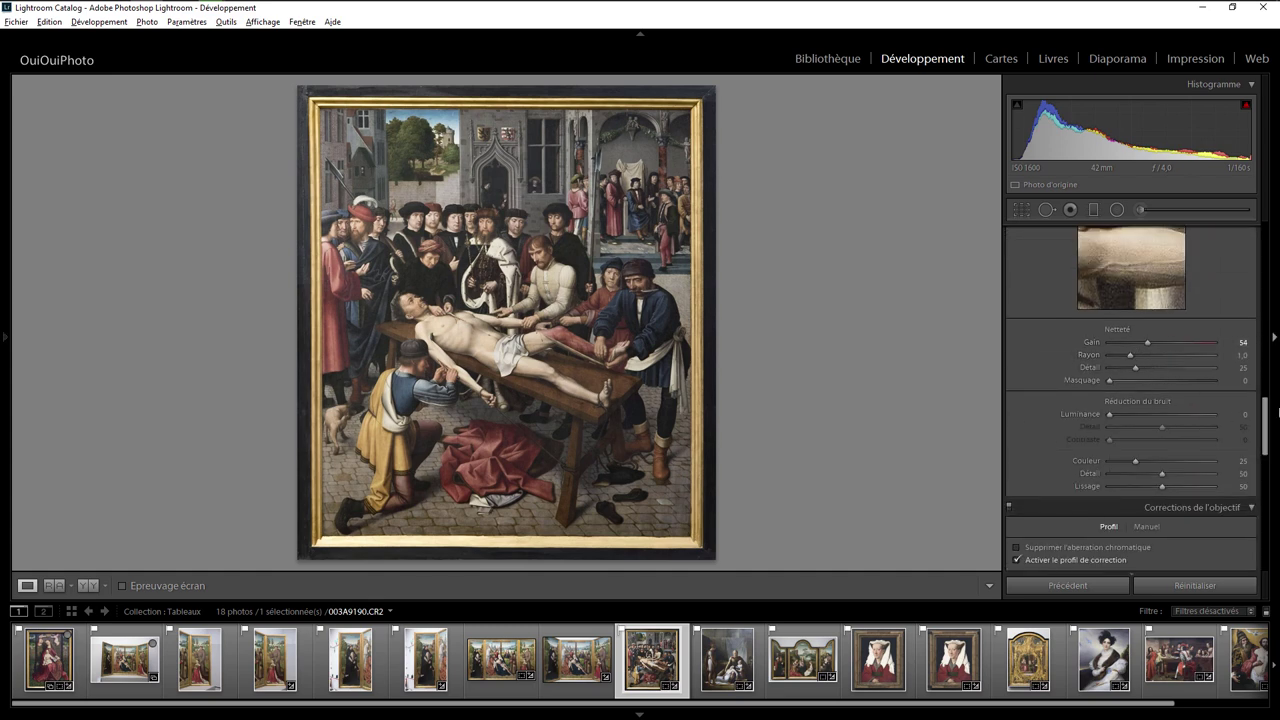
scroll(1265, 445, down, 3)
scroll(1265, 445, down, 2)
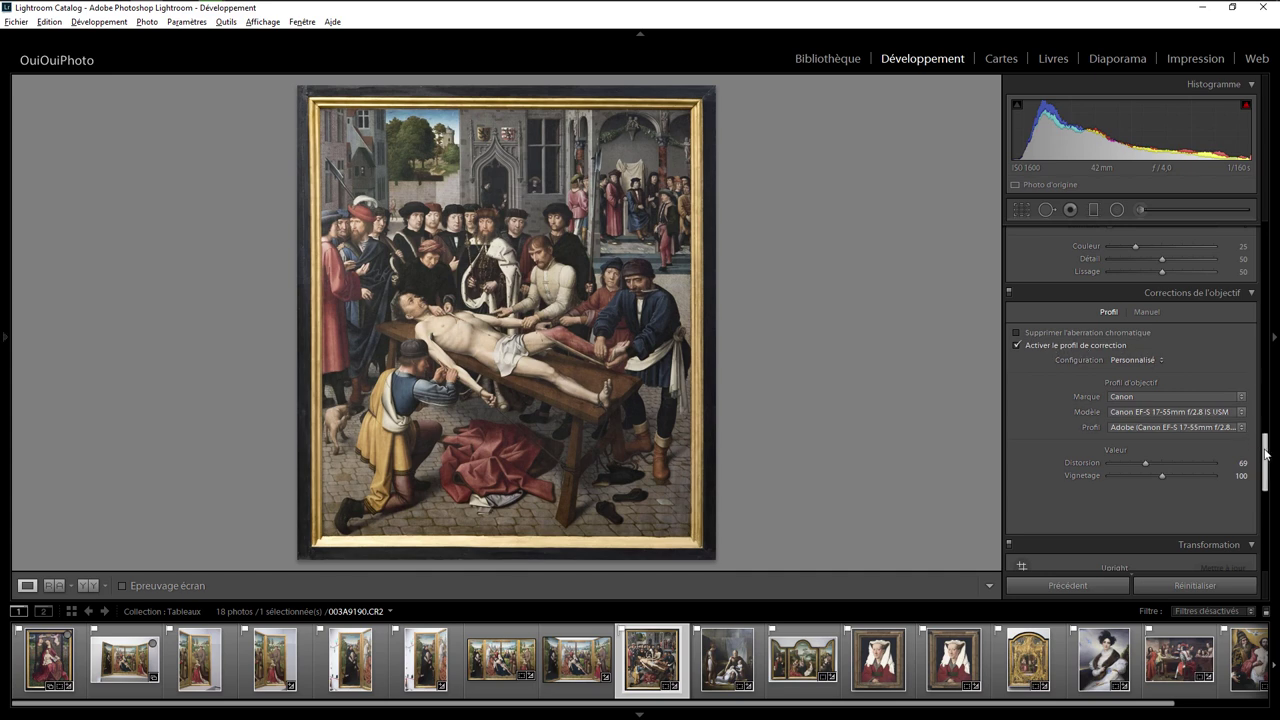
Reset Correction du voile Niveau and raise it to +44.
drag(1268, 460, 1272, 533)
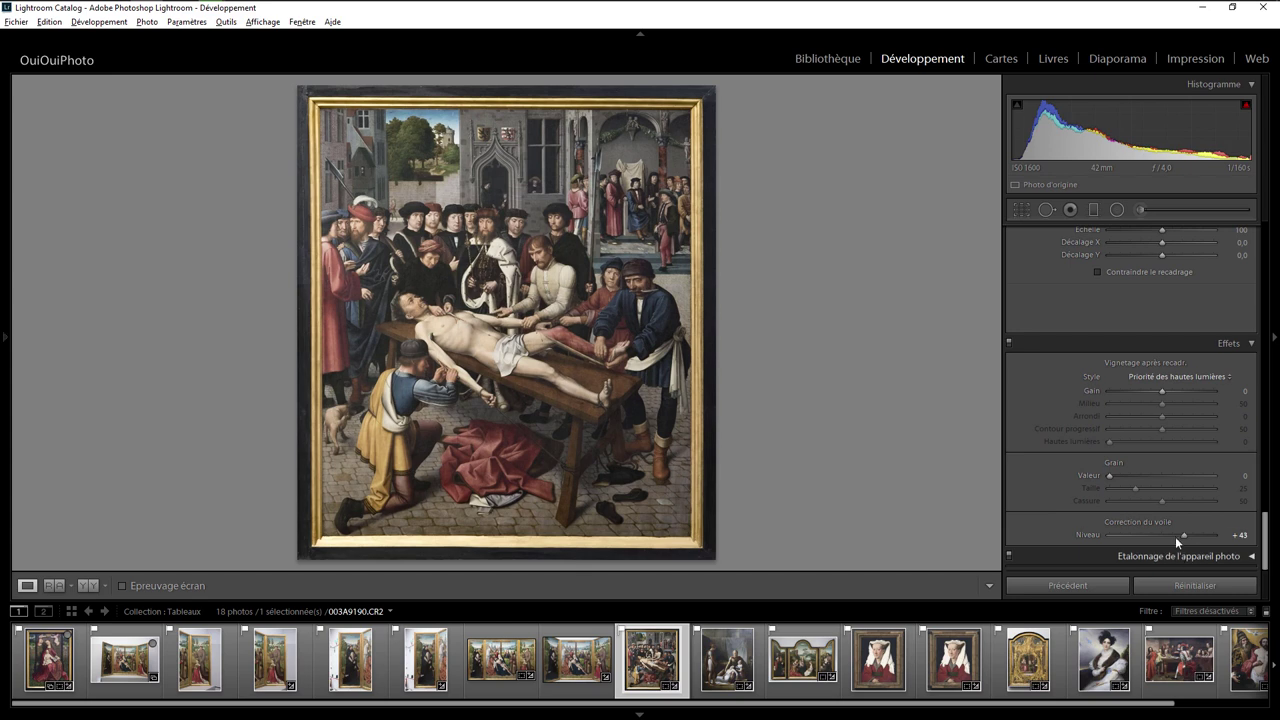
double_click(1184, 535)
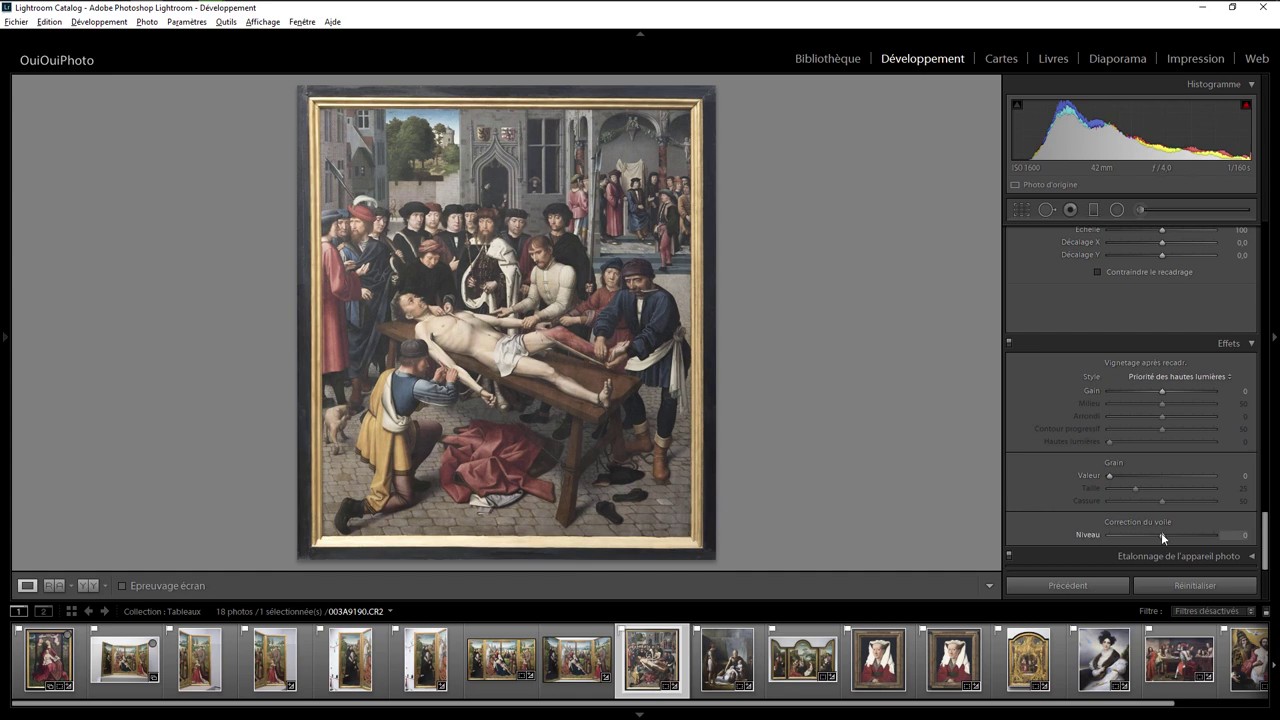
drag(1162, 535, 1187, 537)
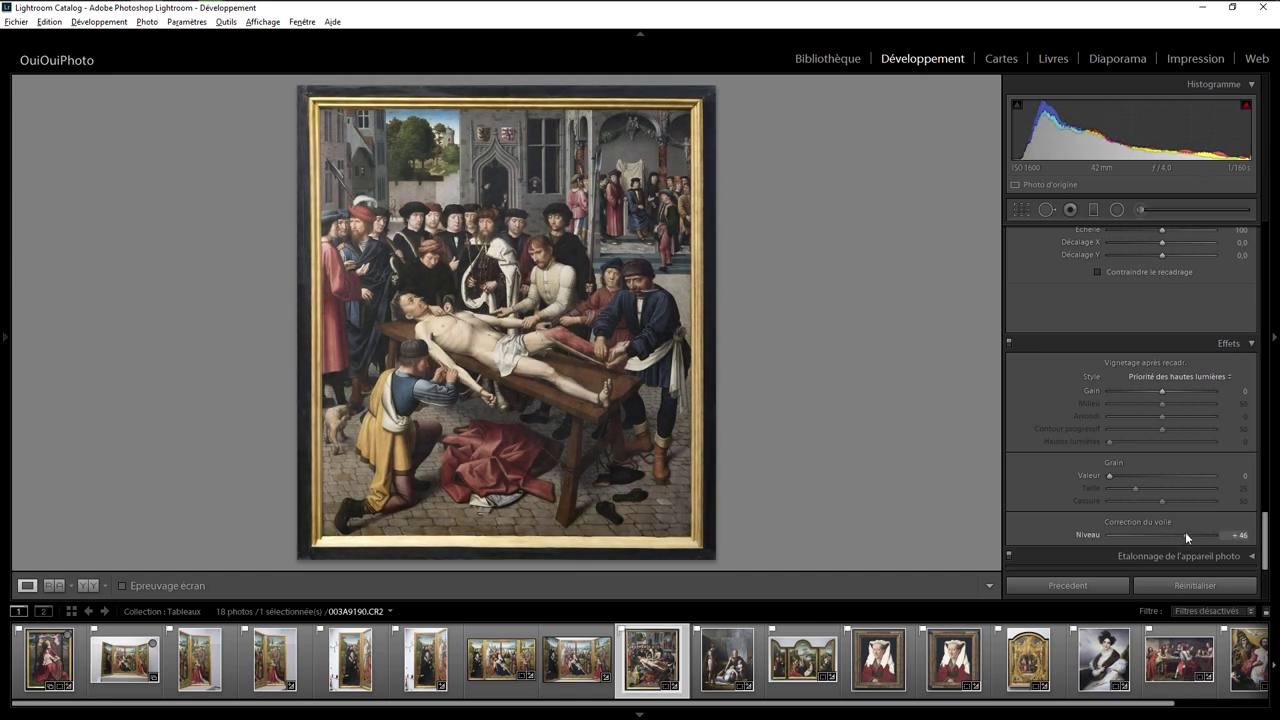
click(1184, 535)
Open portrait 003A9199.CR2, zoom 1:1 on the face and collar, then return to fit view.
click(958, 670)
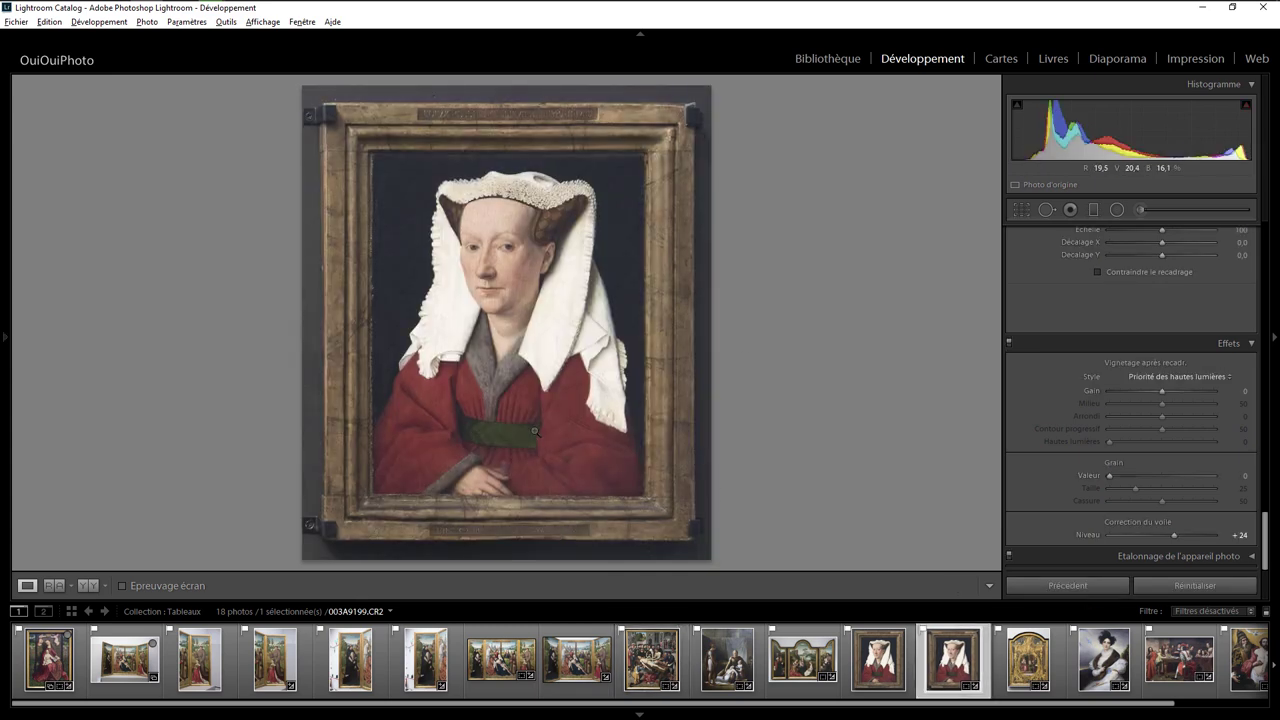
click(519, 247)
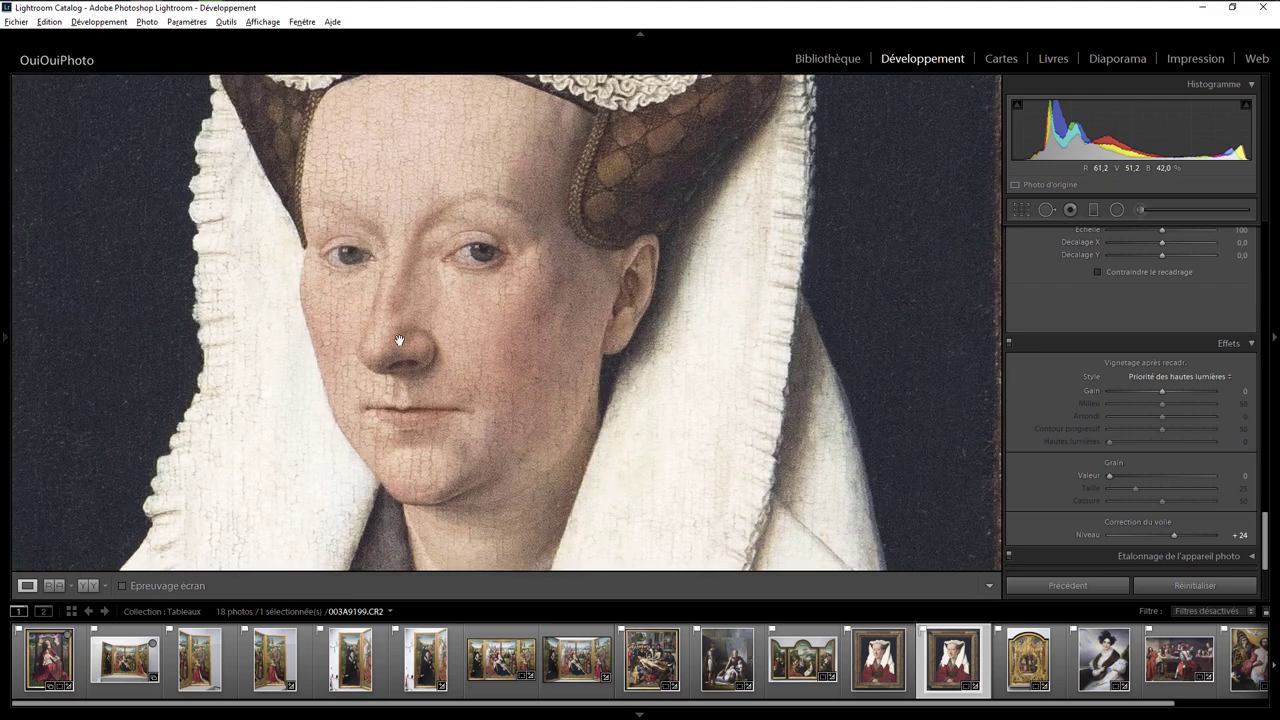
scroll(584, 424, down, 10)
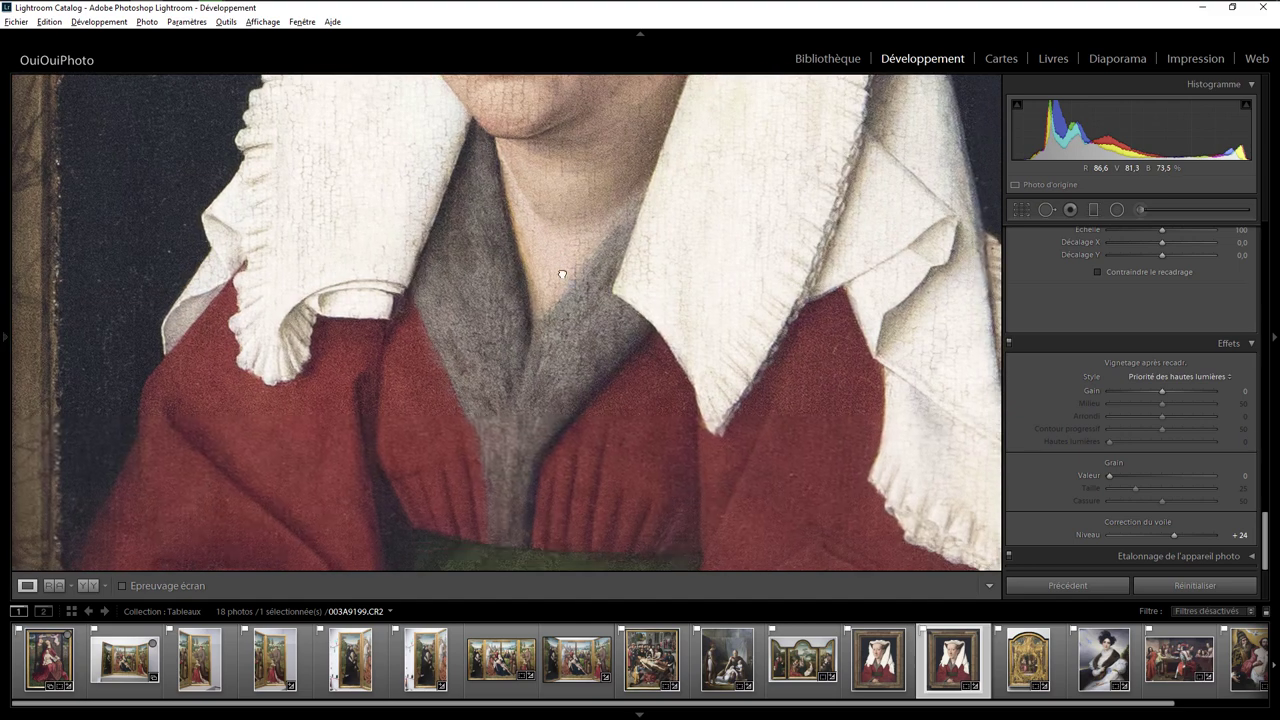
scroll(526, 337, down, 2)
scroll(603, 306, up, 4)
scroll(614, 243, up, 4)
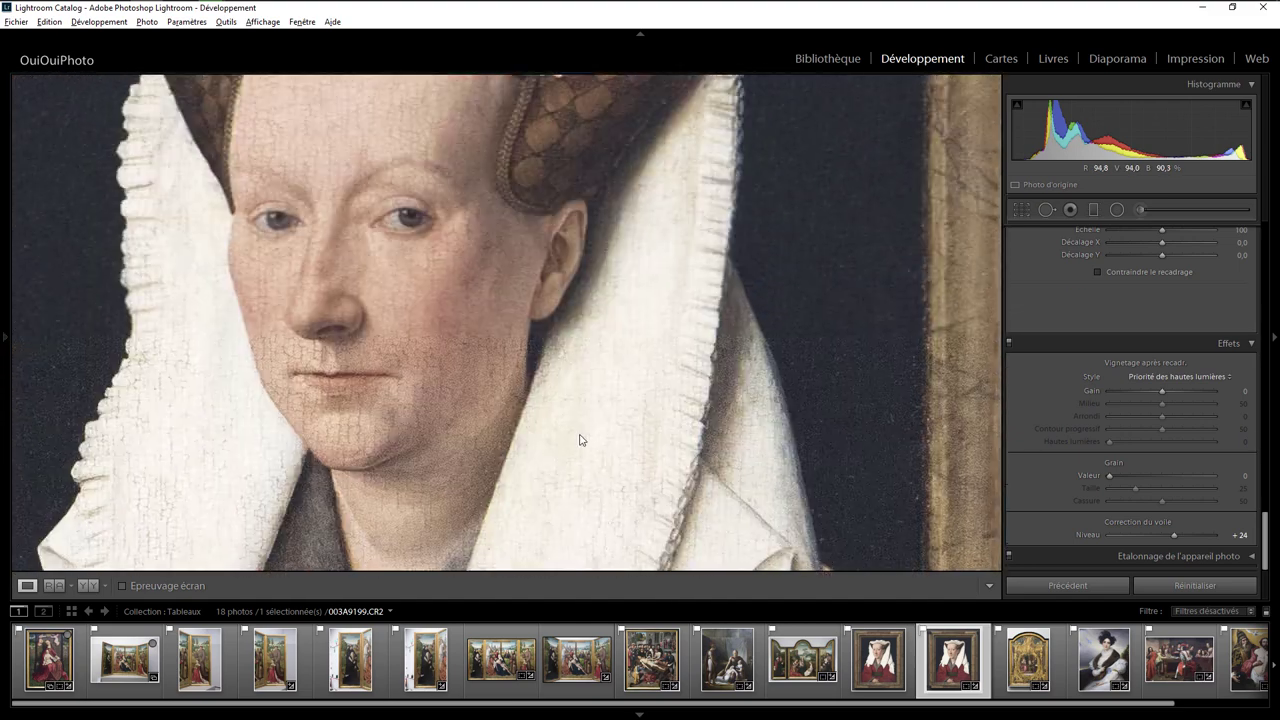
scroll(580, 437, up, 3)
click(521, 315)
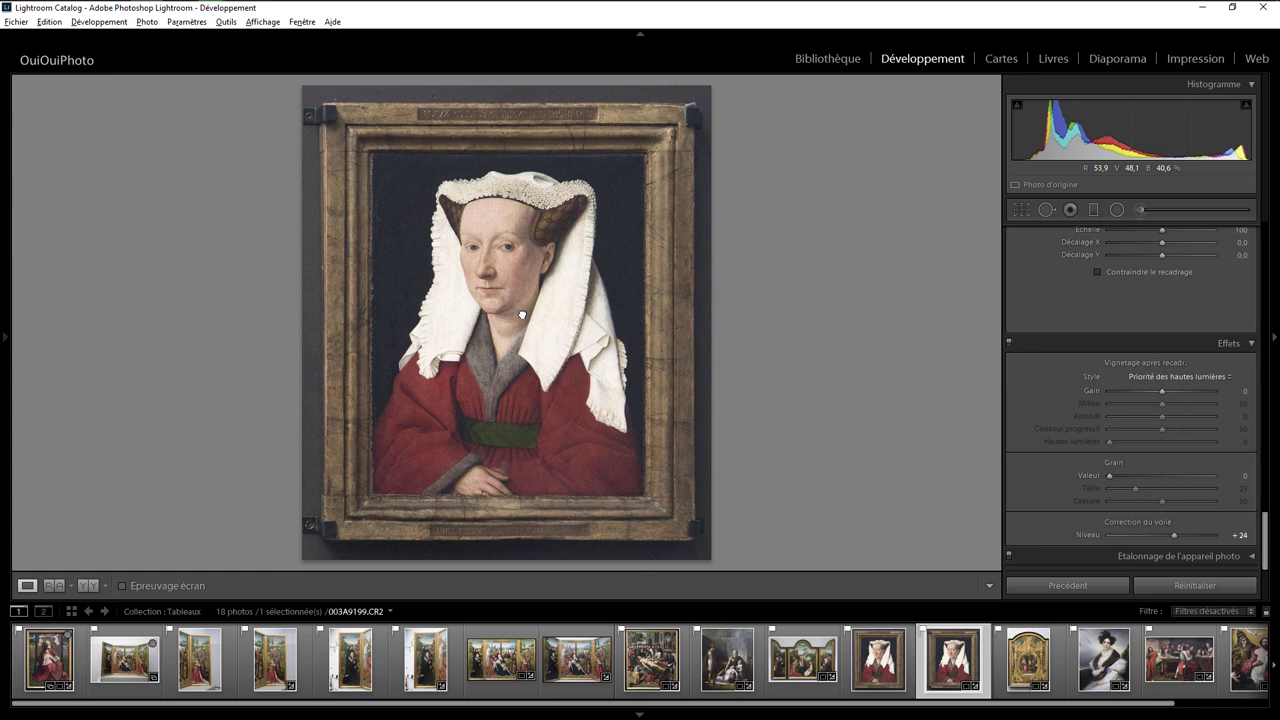
Reset all Develop settings on the headdress portrait 003A9199.CR2 with Réinitialiser.
click(1177, 585)
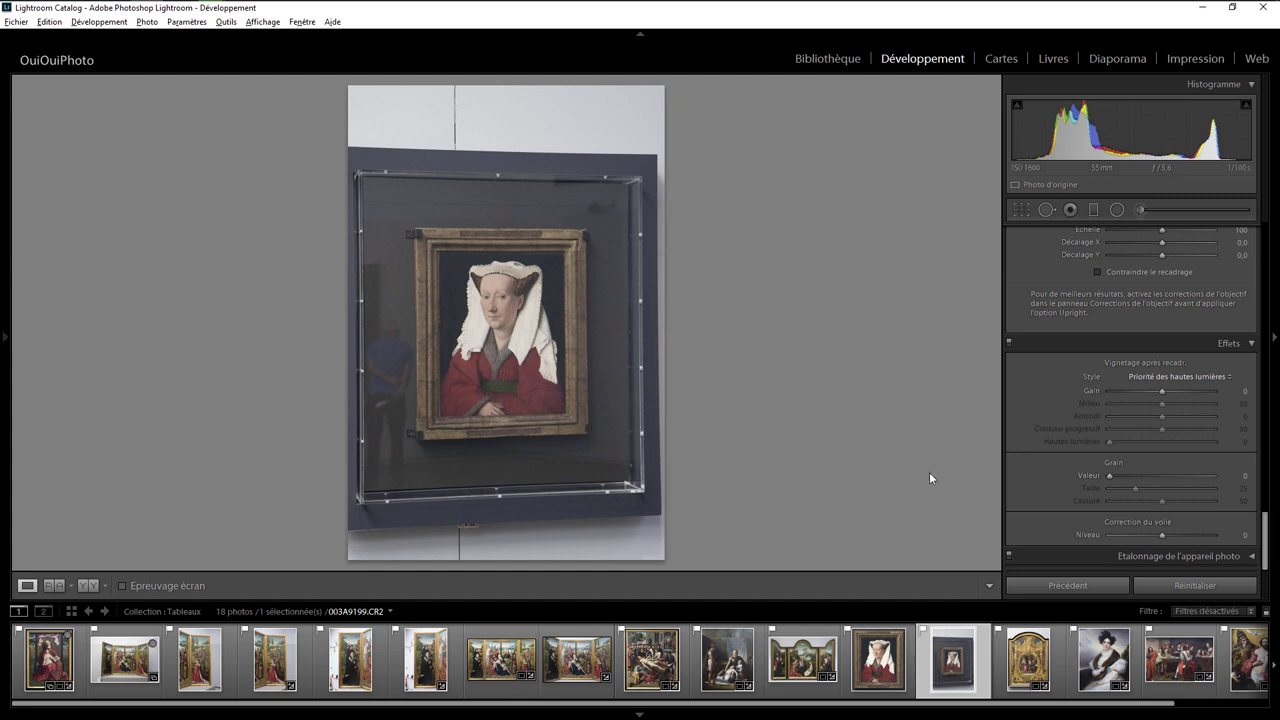
Undo the reset, redo Dehaze at +27, and activate the Guided Upright tool.
key(ctrl+z)
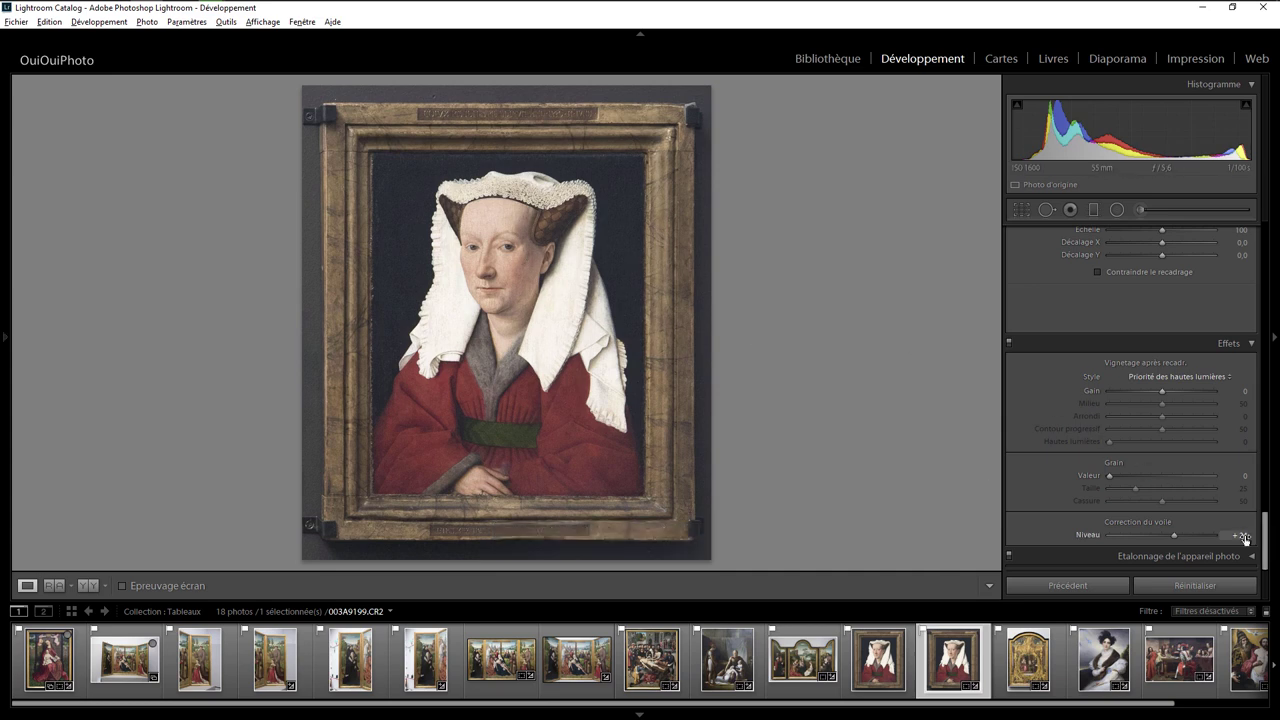
double_click(1176, 534)
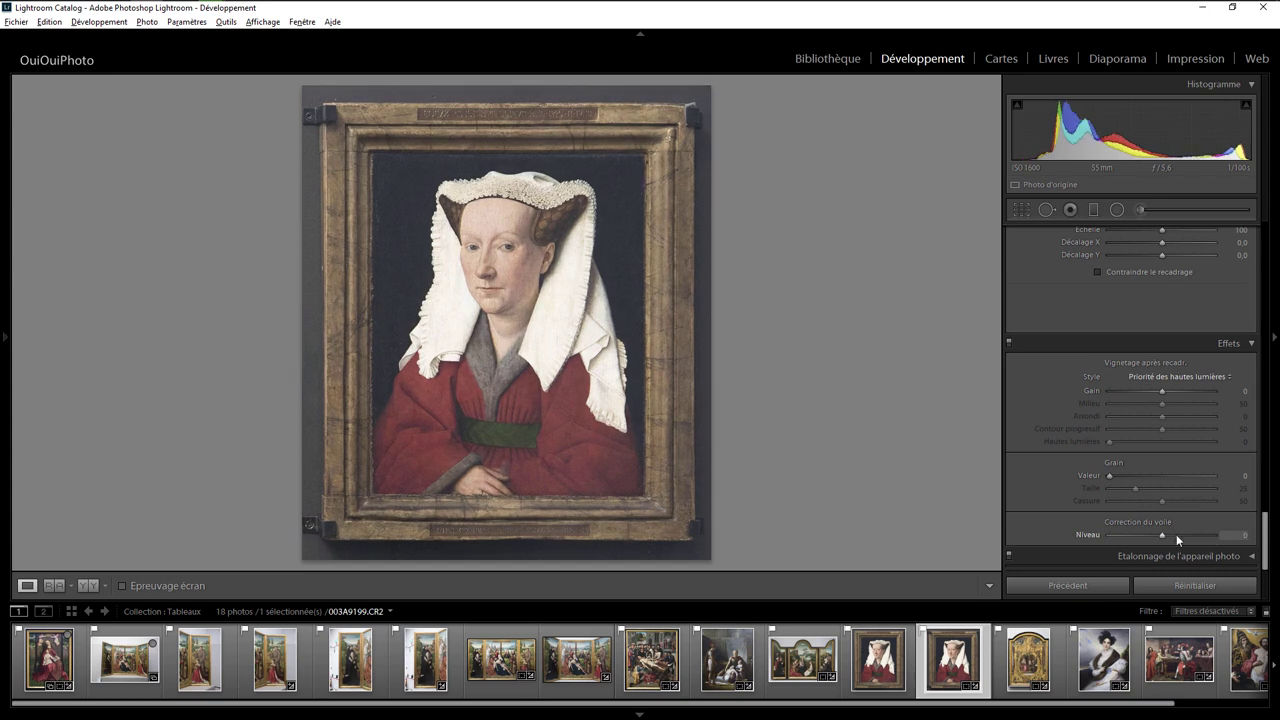
drag(1164, 535, 1178, 534)
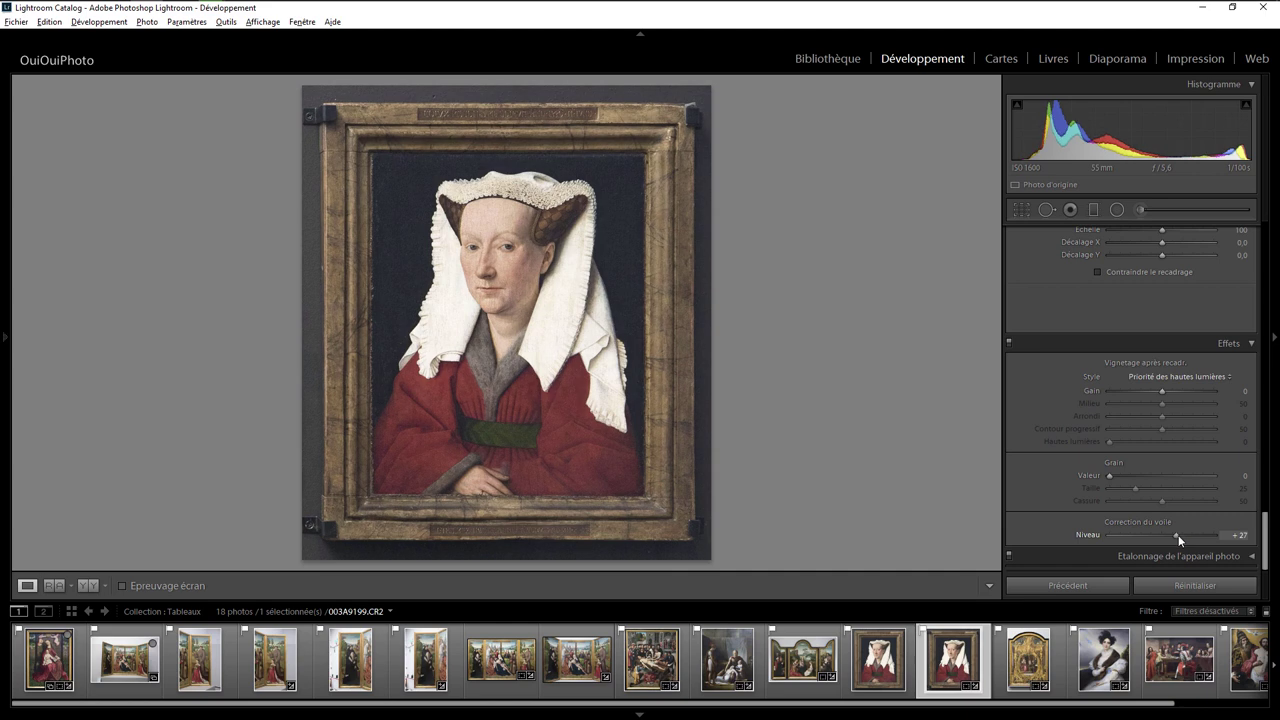
drag(1270, 537, 1268, 488)
click(1023, 408)
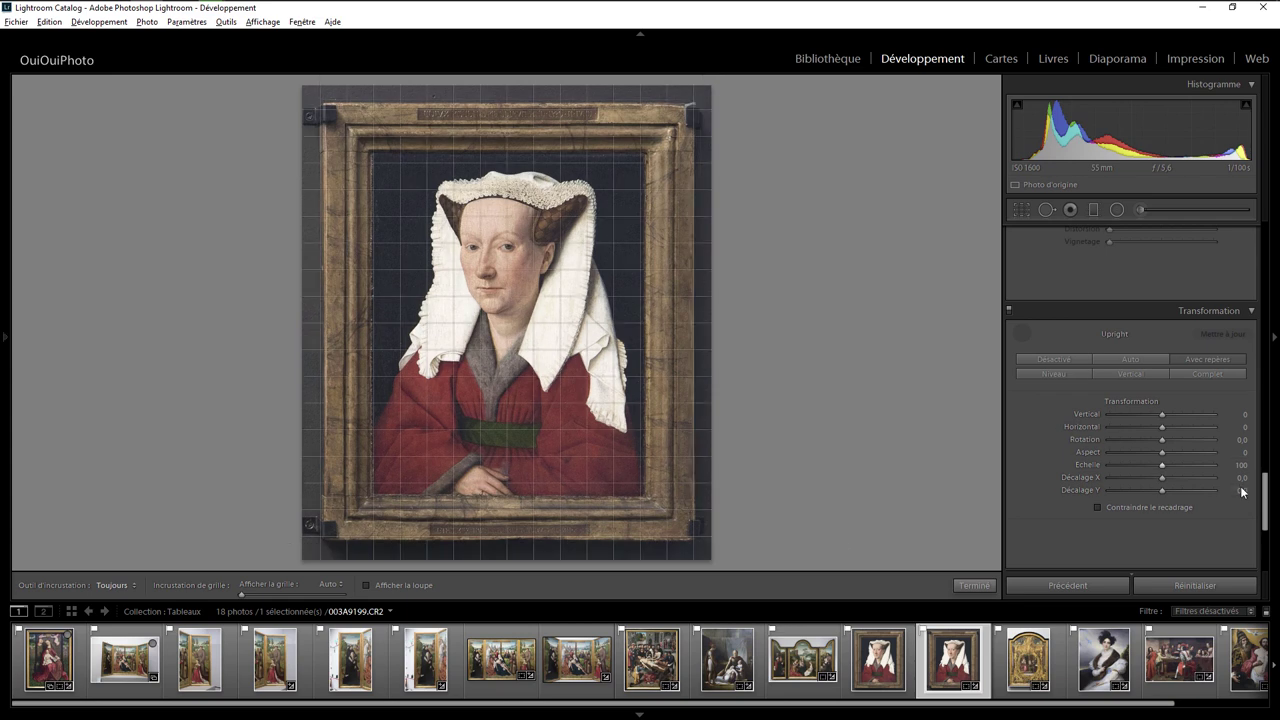
drag(1264, 503, 1253, 443)
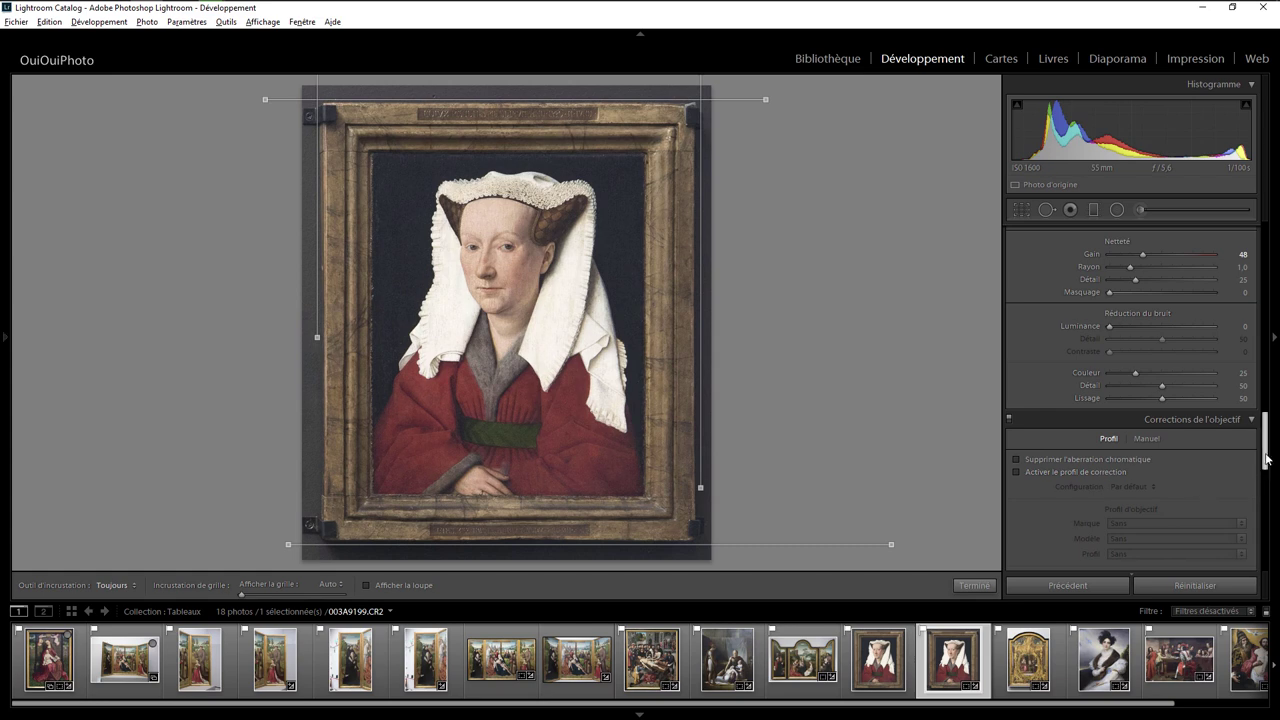
drag(1265, 462, 1254, 291)
scroll(1254, 291, up, 5)
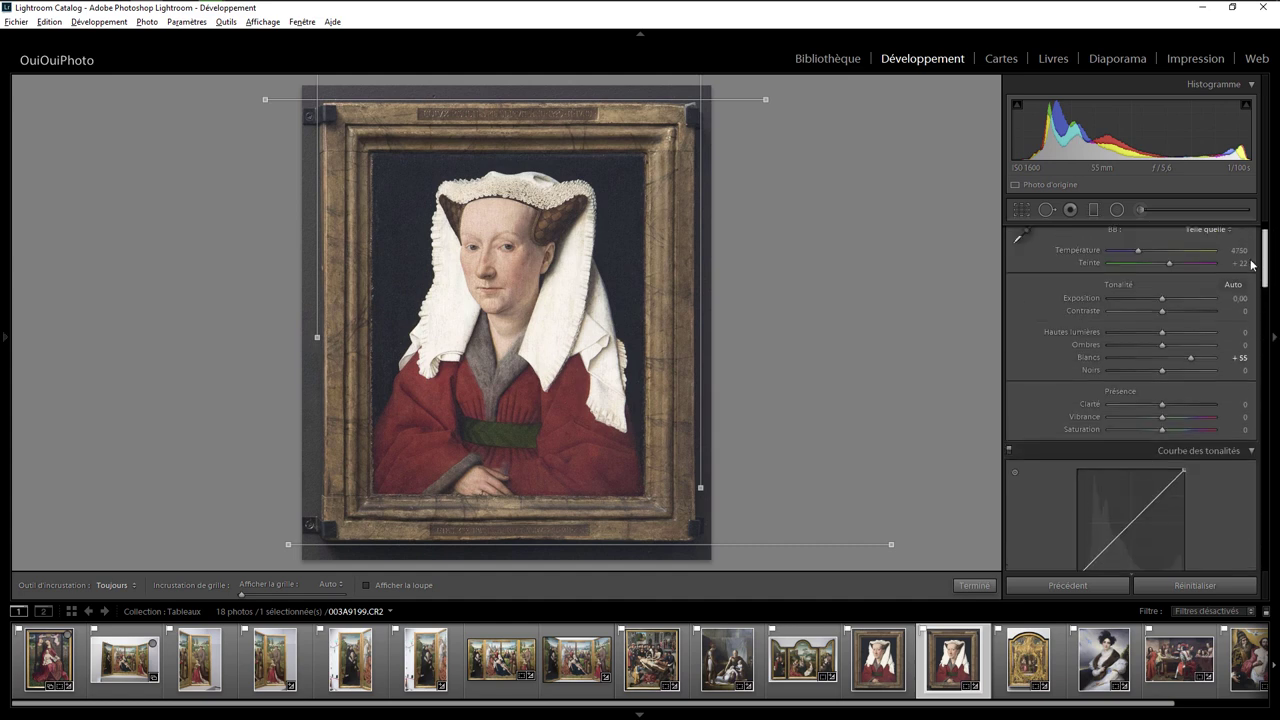
drag(1162, 401, 1192, 404)
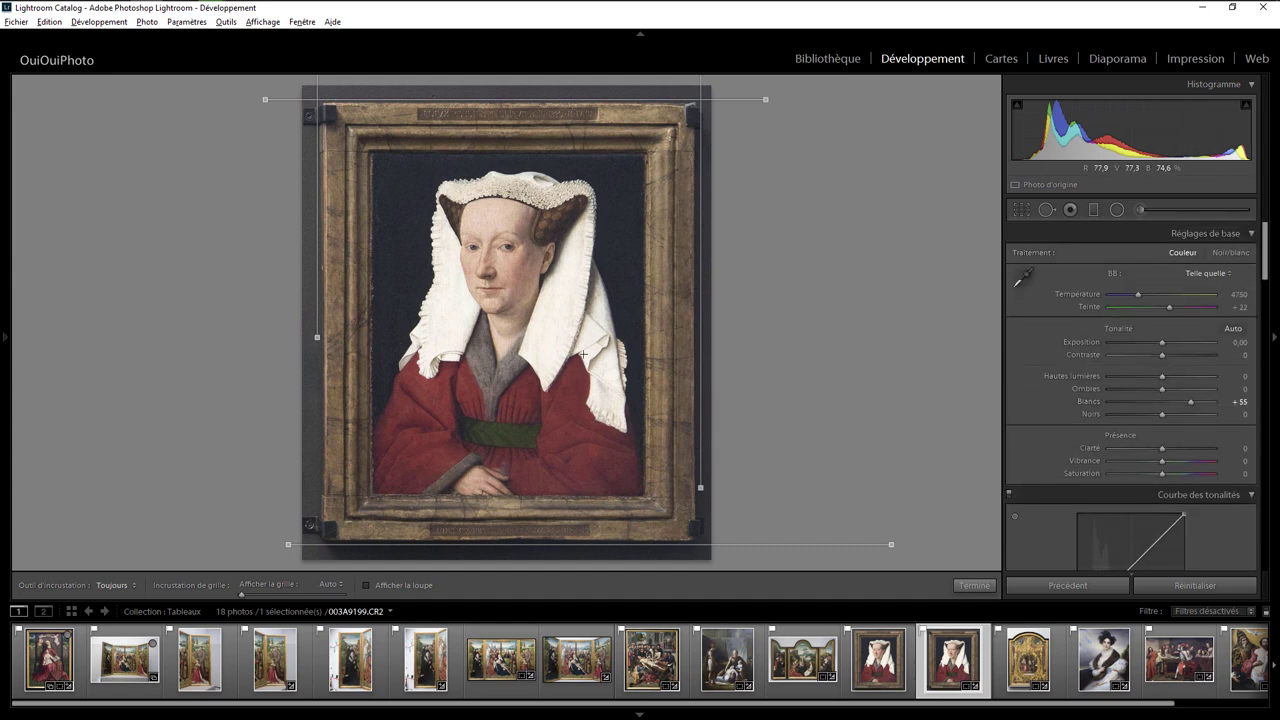
Zoom to 1:1 on the frame's top corners, switching between the edited PSD and raw CR2.
click(872, 648)
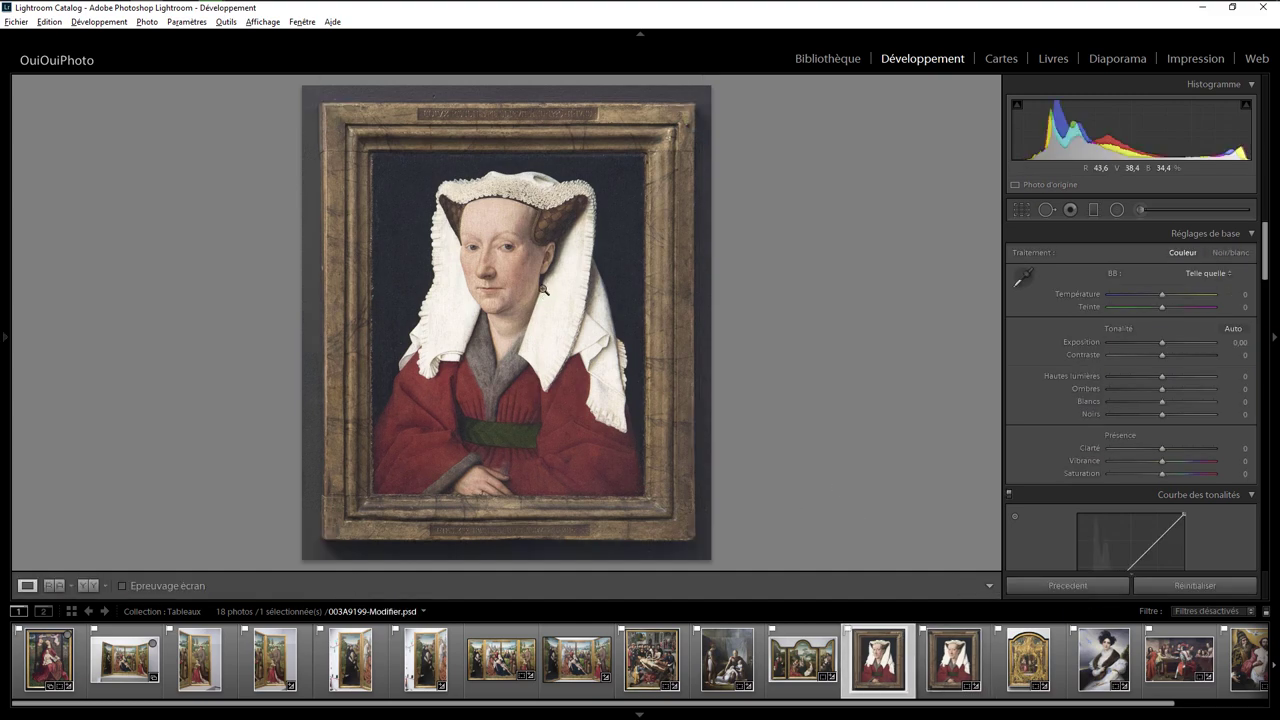
click(333, 114)
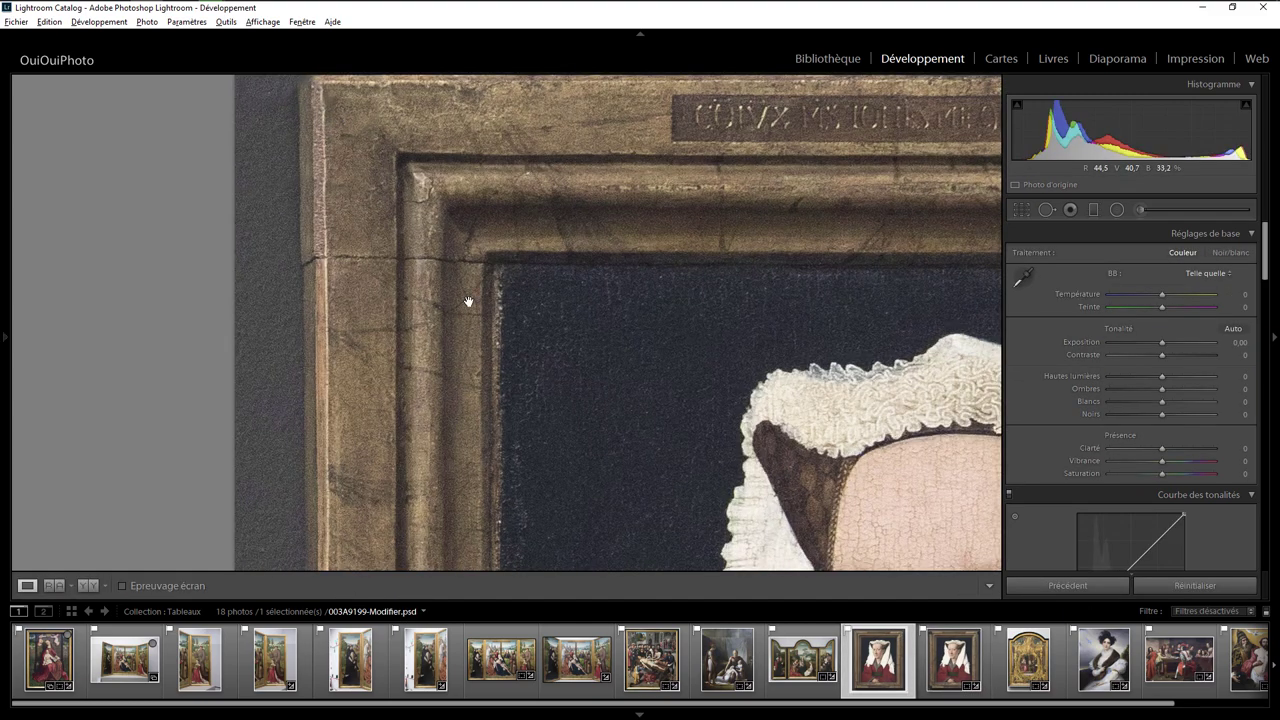
click(927, 628)
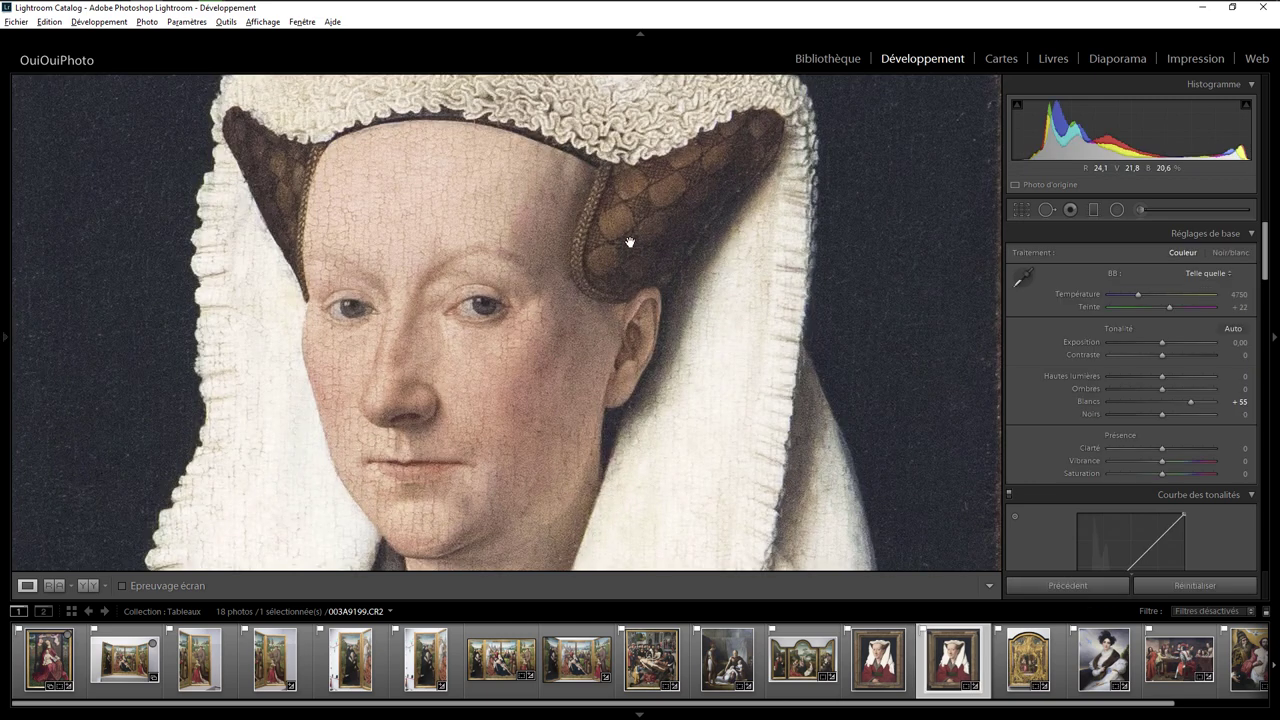
drag(629, 243, 491, 409)
drag(751, 200, 570, 379)
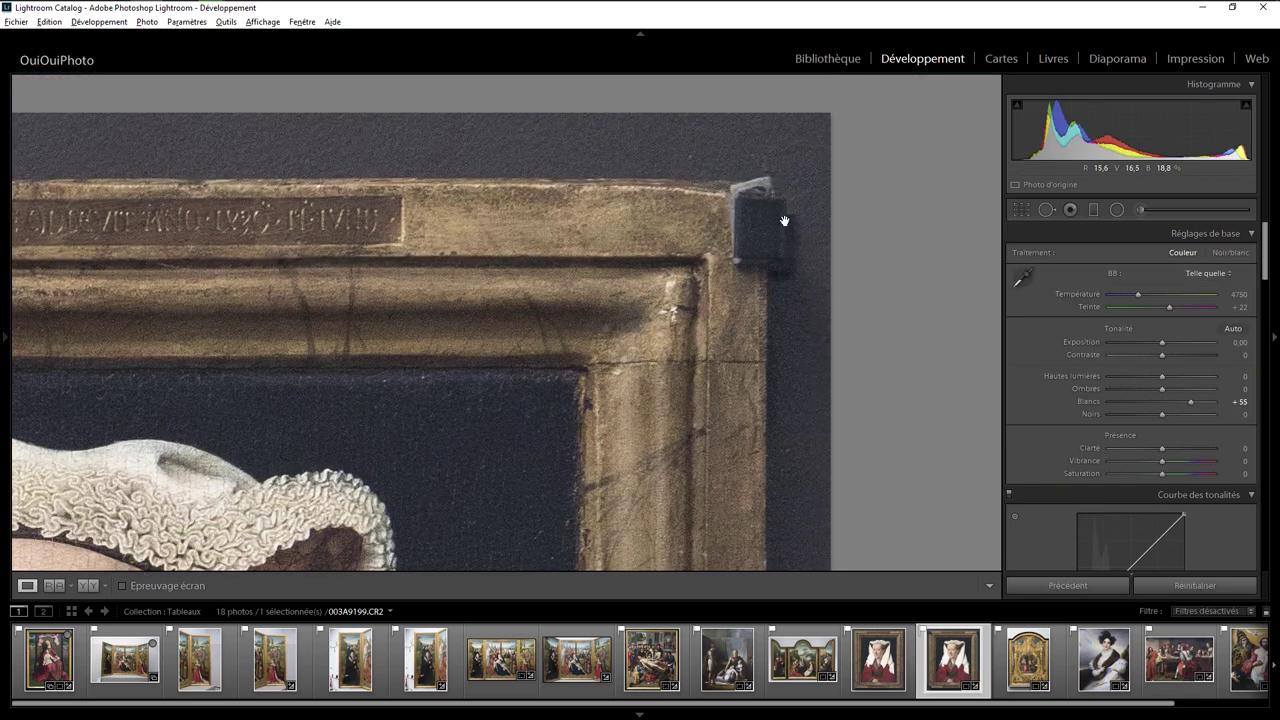
Pan over the upper corners of 003A9199-Modifier.psd, fit the portrait back, then move to the triptych.
click(878, 660)
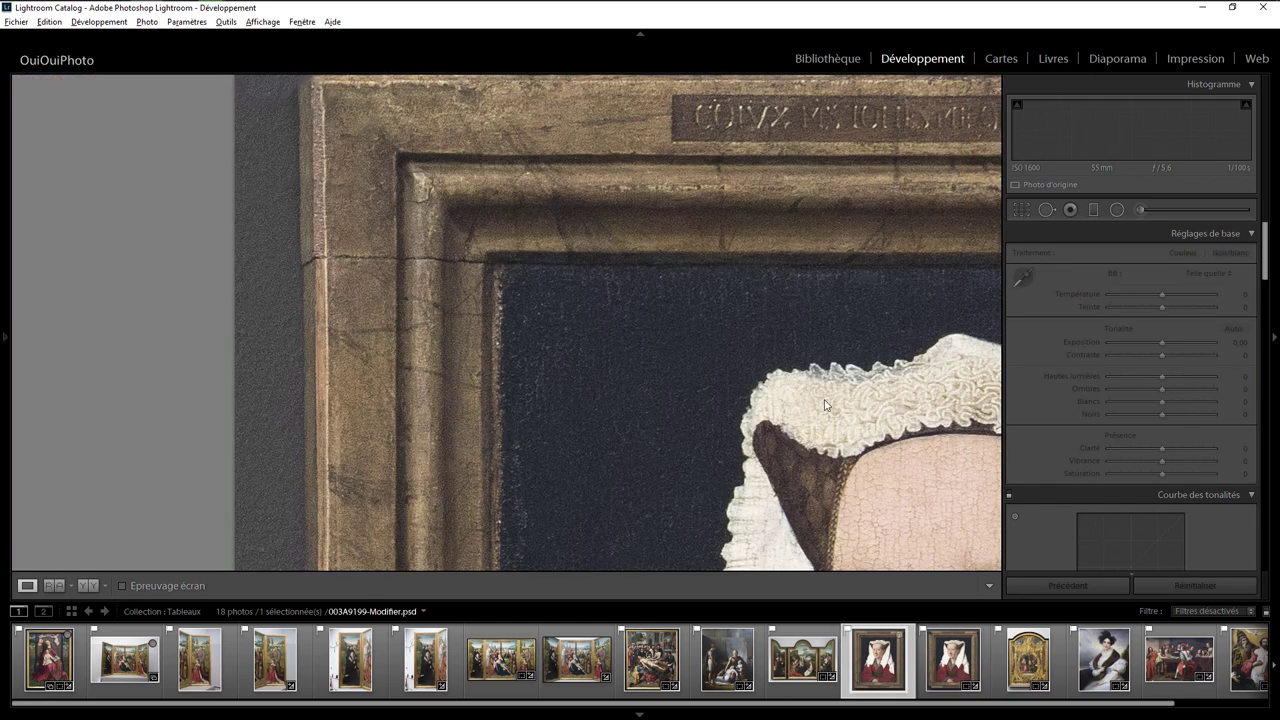
drag(537, 190, 514, 278)
drag(870, 228, 474, 331)
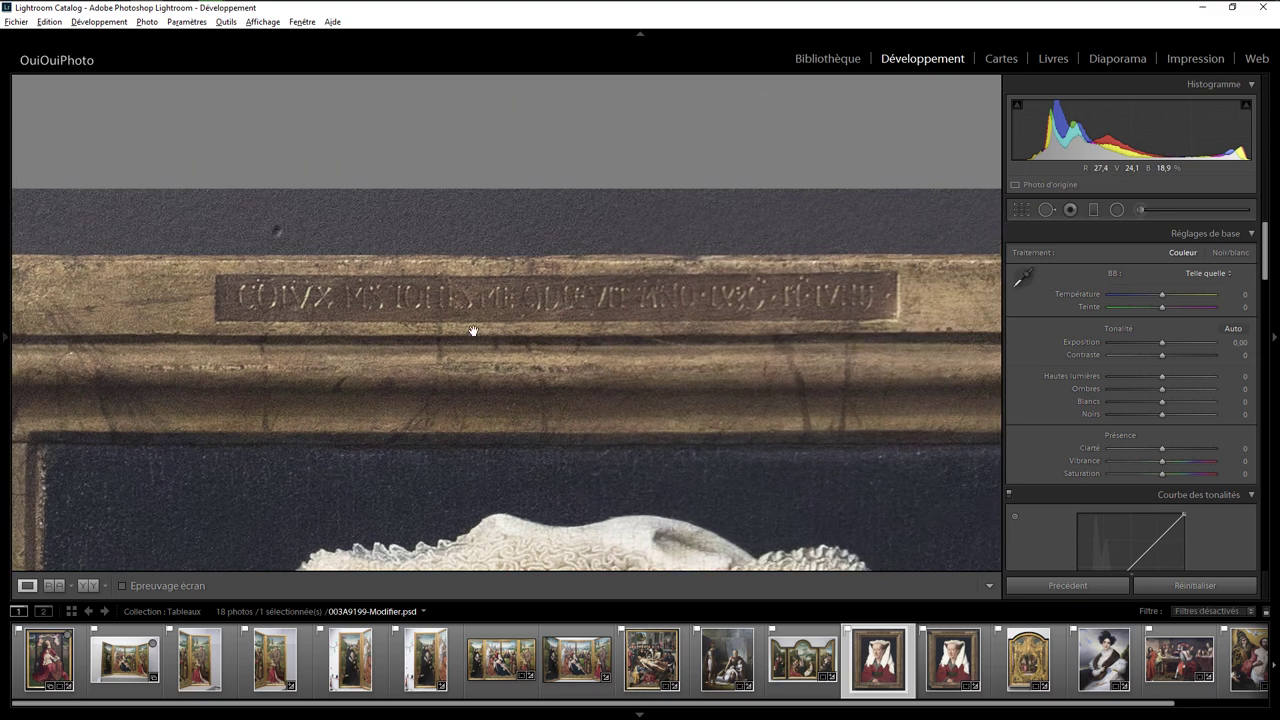
drag(714, 330, 414, 351)
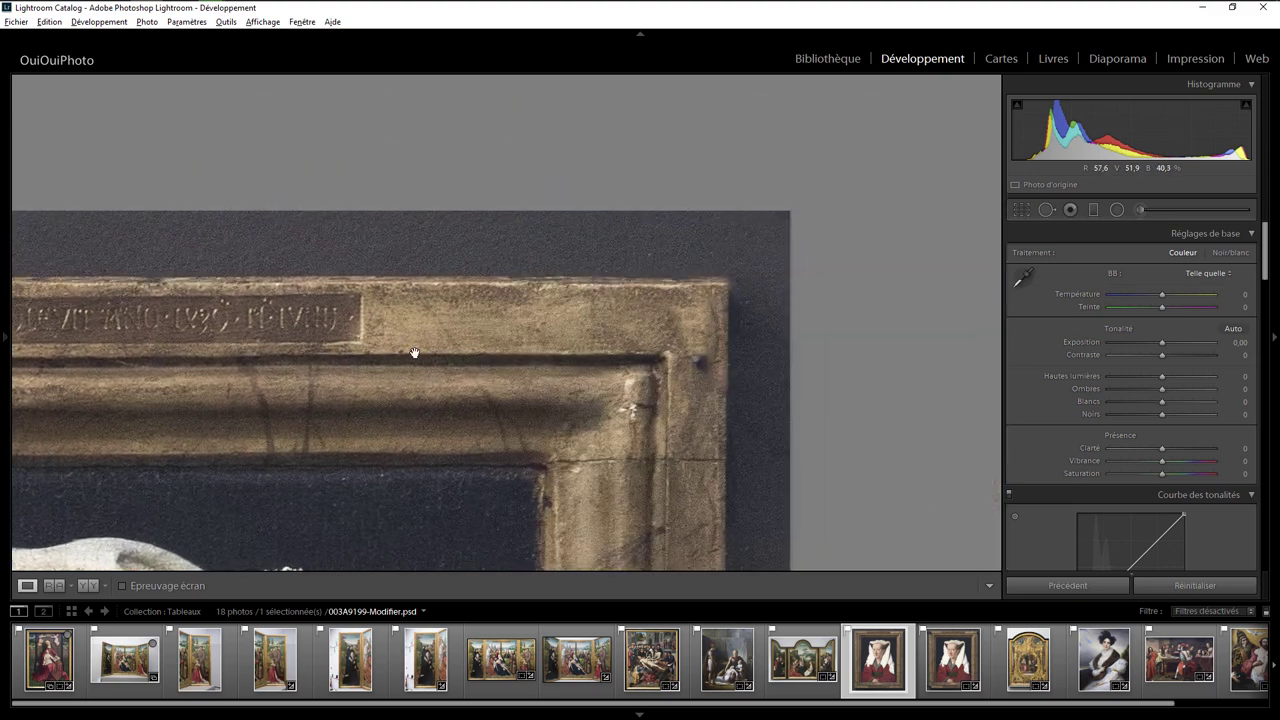
click(626, 317)
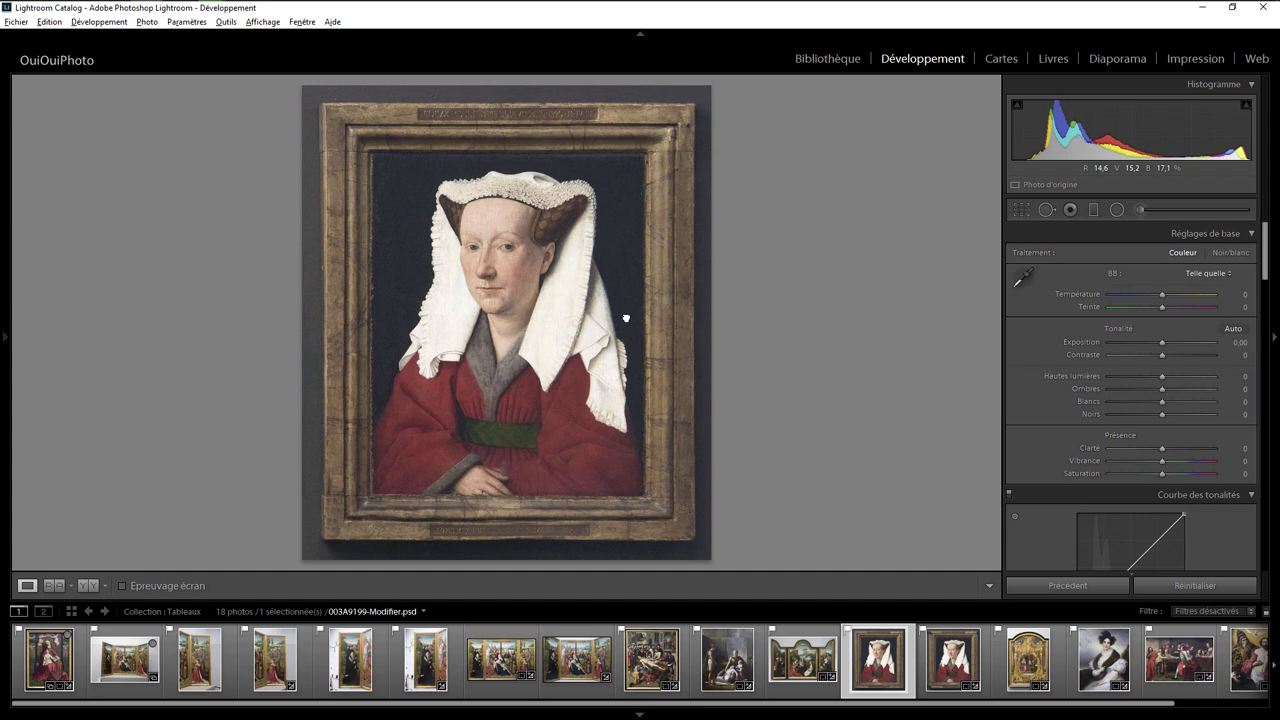
key(Left)
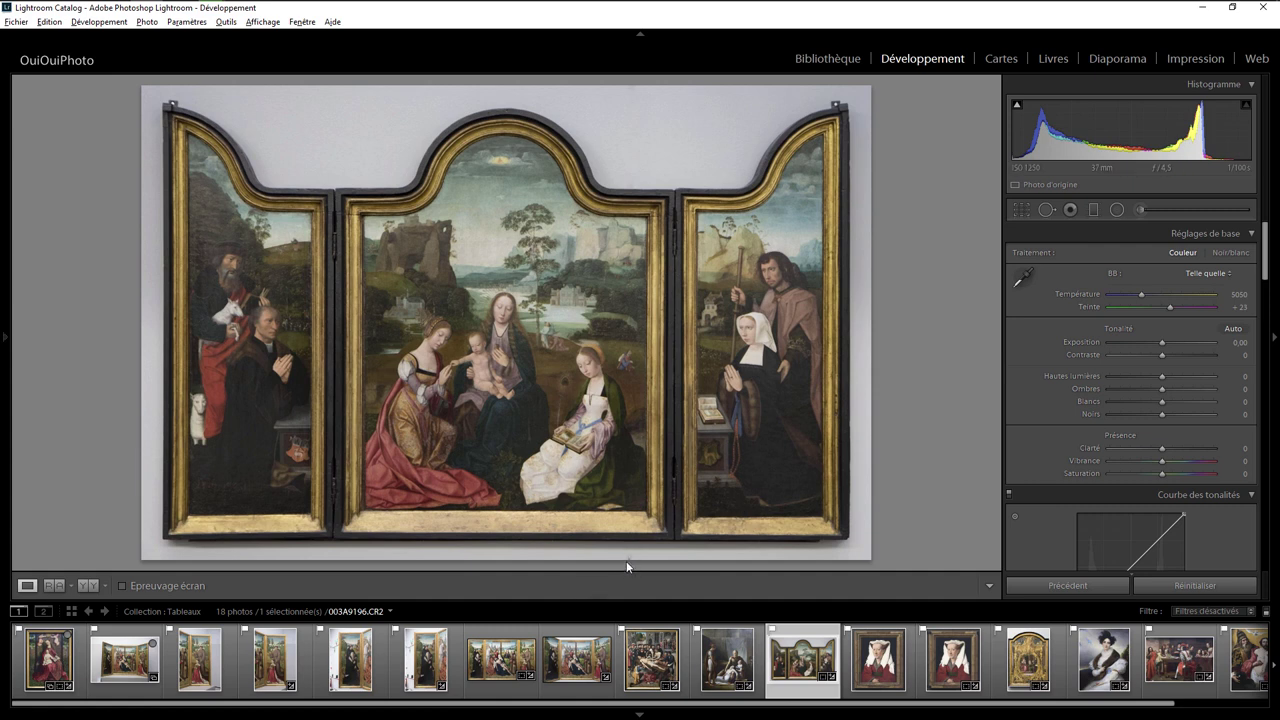
Show triptych 003A9196.CR2 in its Before state, then return to the edited version.
key(backslash)
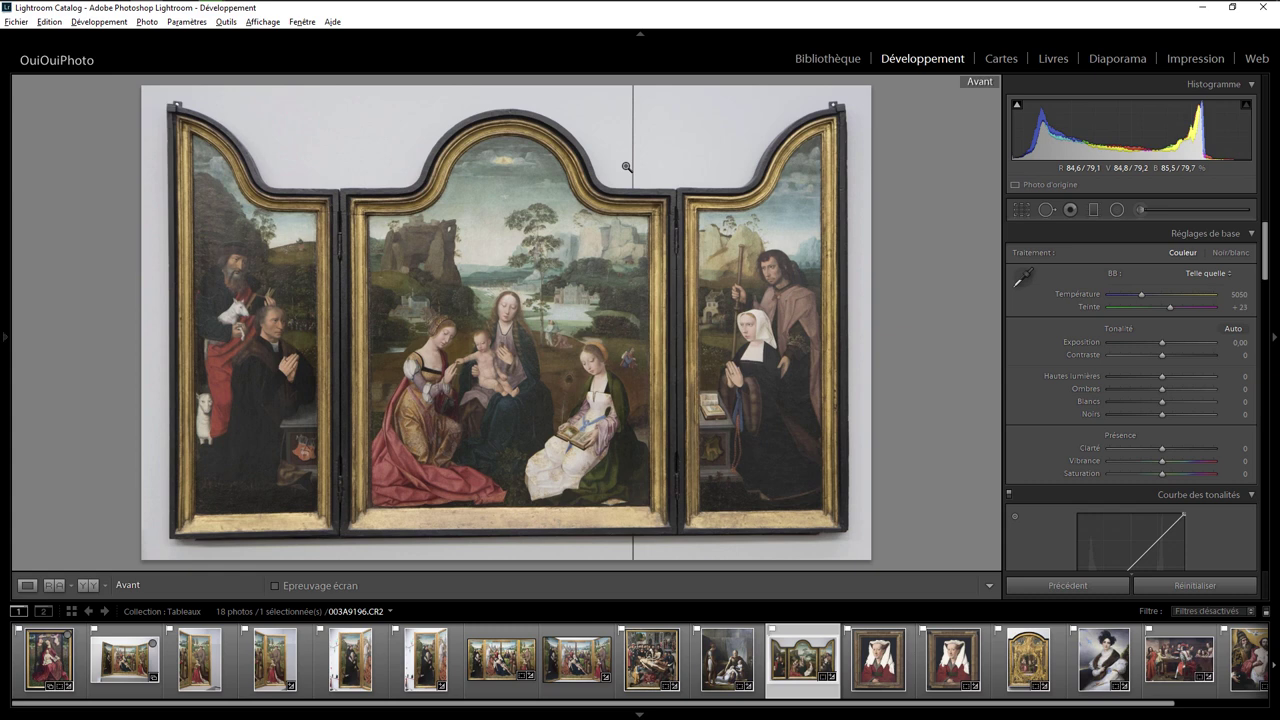
key(backslash)
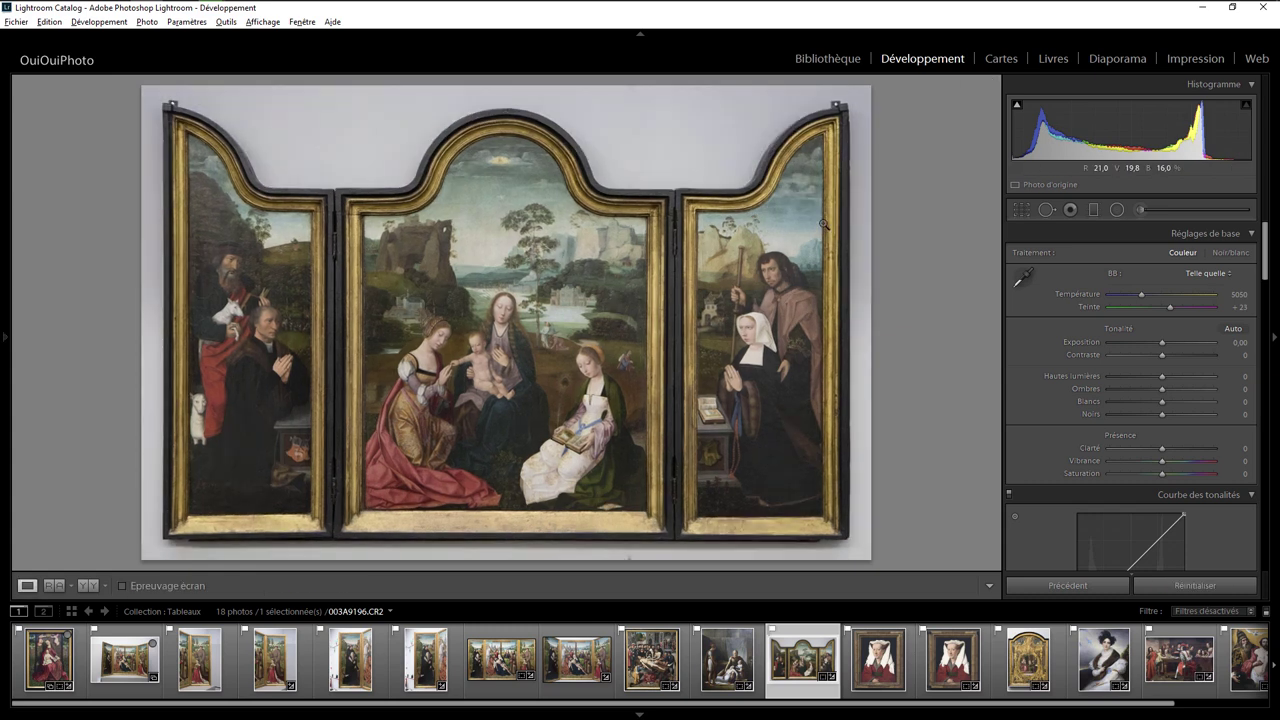
Heal a vertical wall strip above the central arch with a size 54 Heal spot.
click(1047, 210)
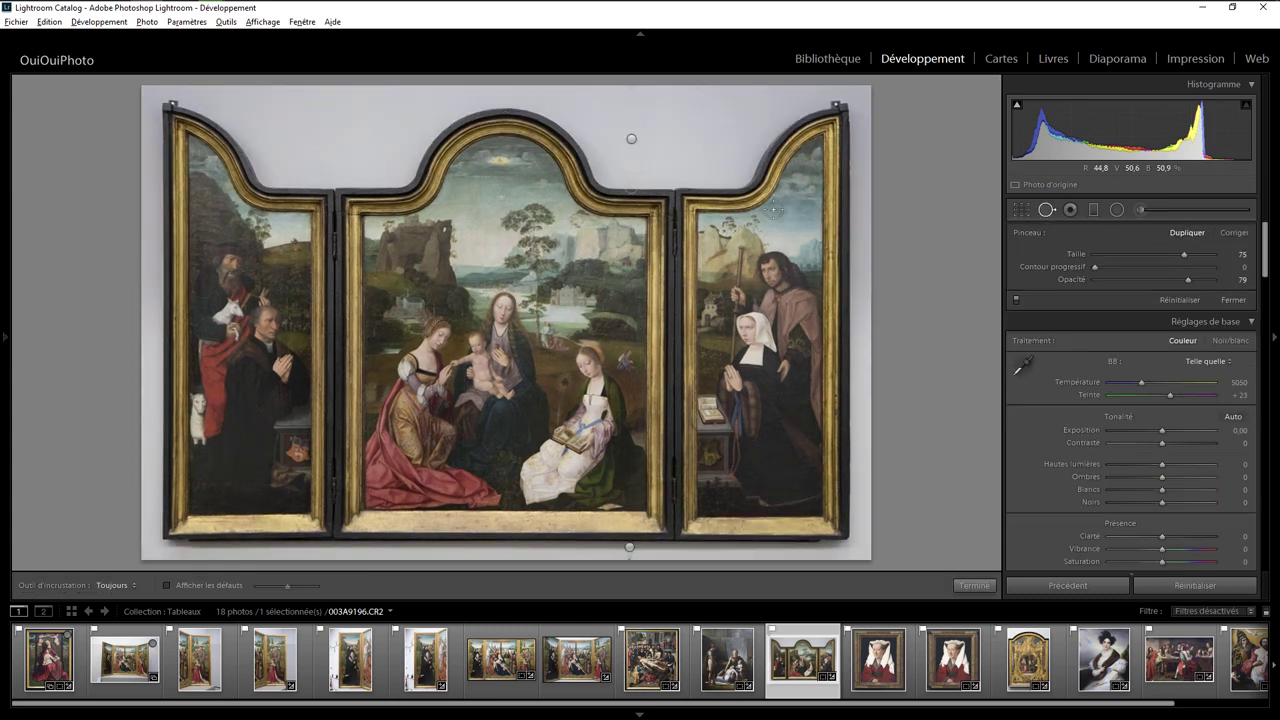
click(631, 187)
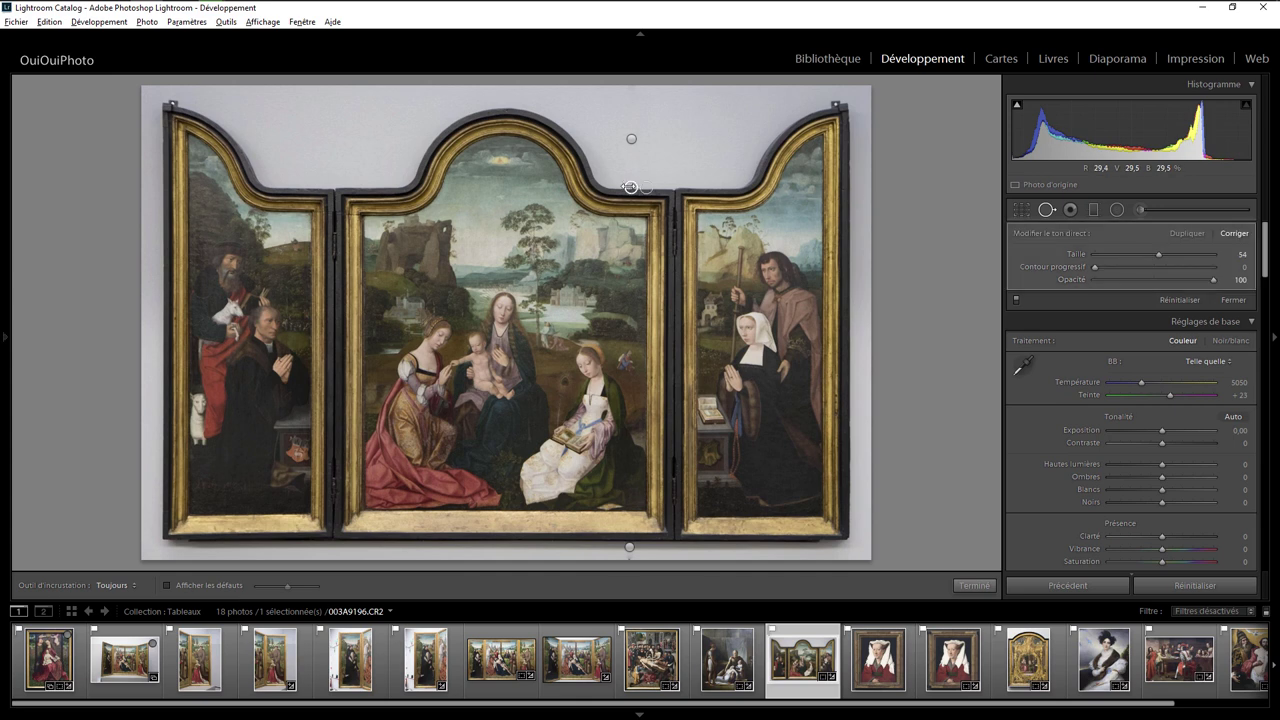
drag(631, 187, 631, 90)
Flip between Before and After to compare the healed triptych with the original.
key(backslash)
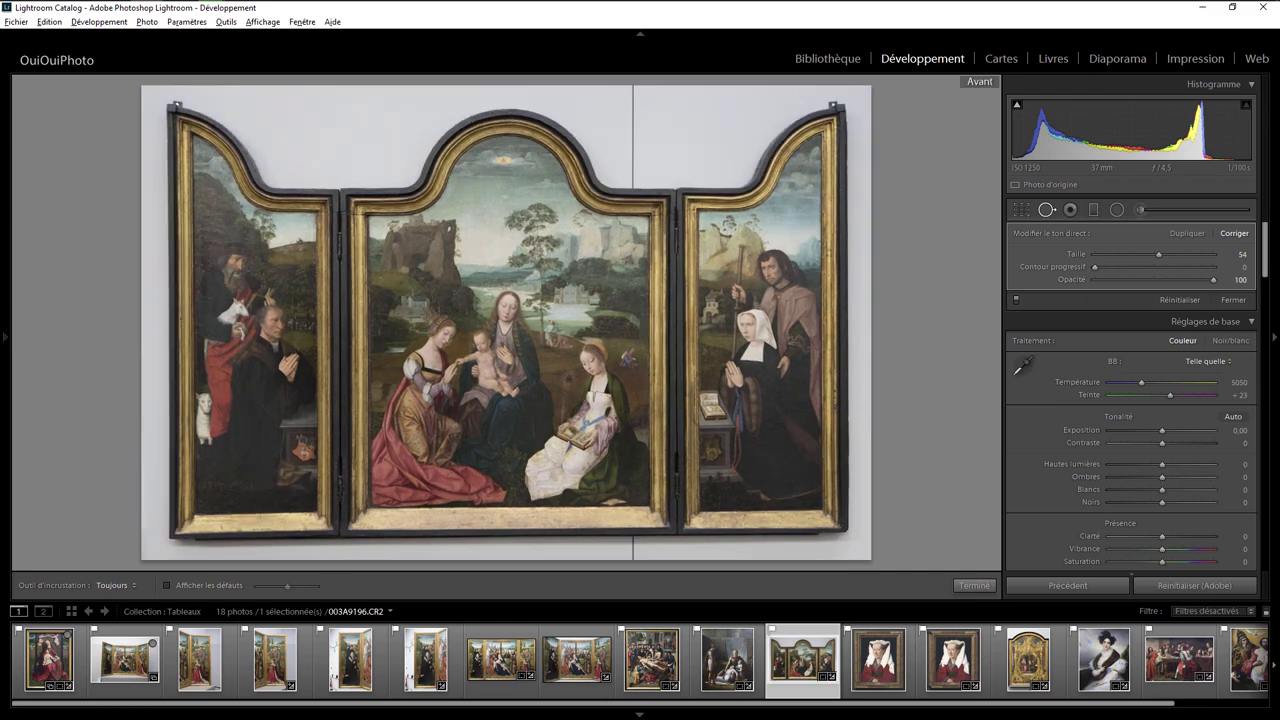
key(backslash)
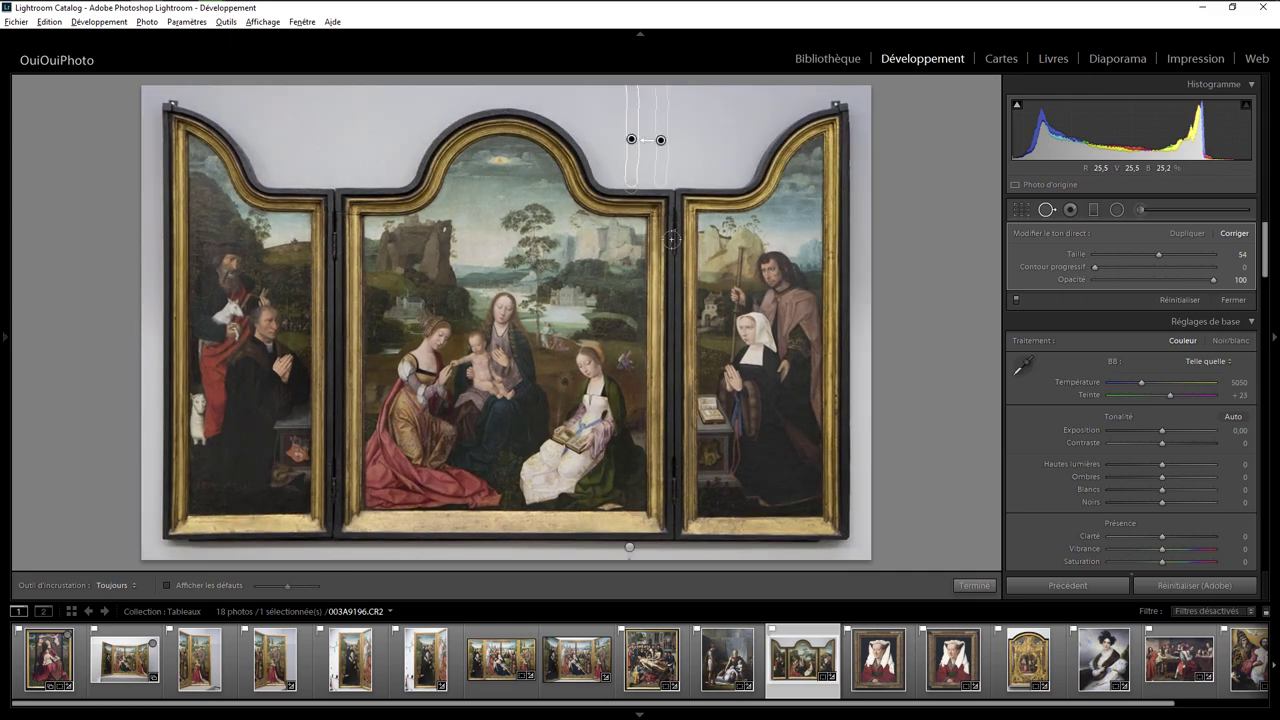
key(backslash)
key(backslash)
drag(769, 707, 932, 712)
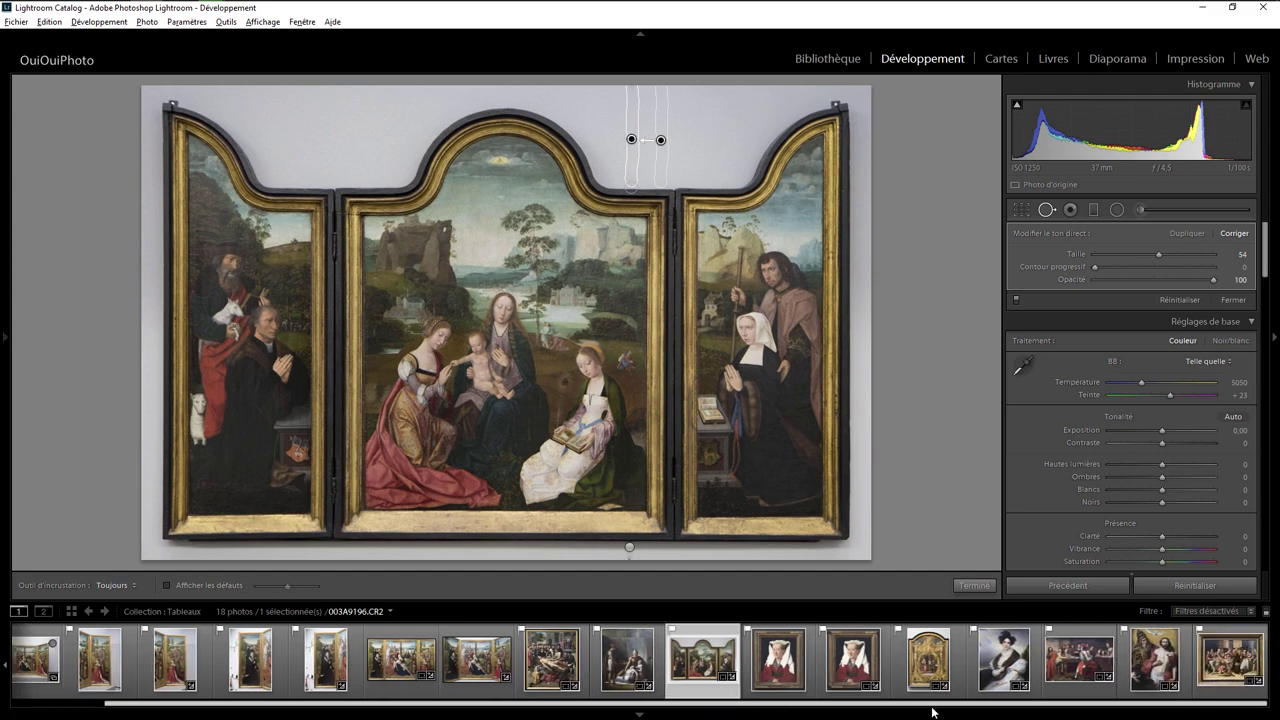
Open tavern painting 003A9208.CR2 and compare its skewed original with the corrected version.
click(1078, 659)
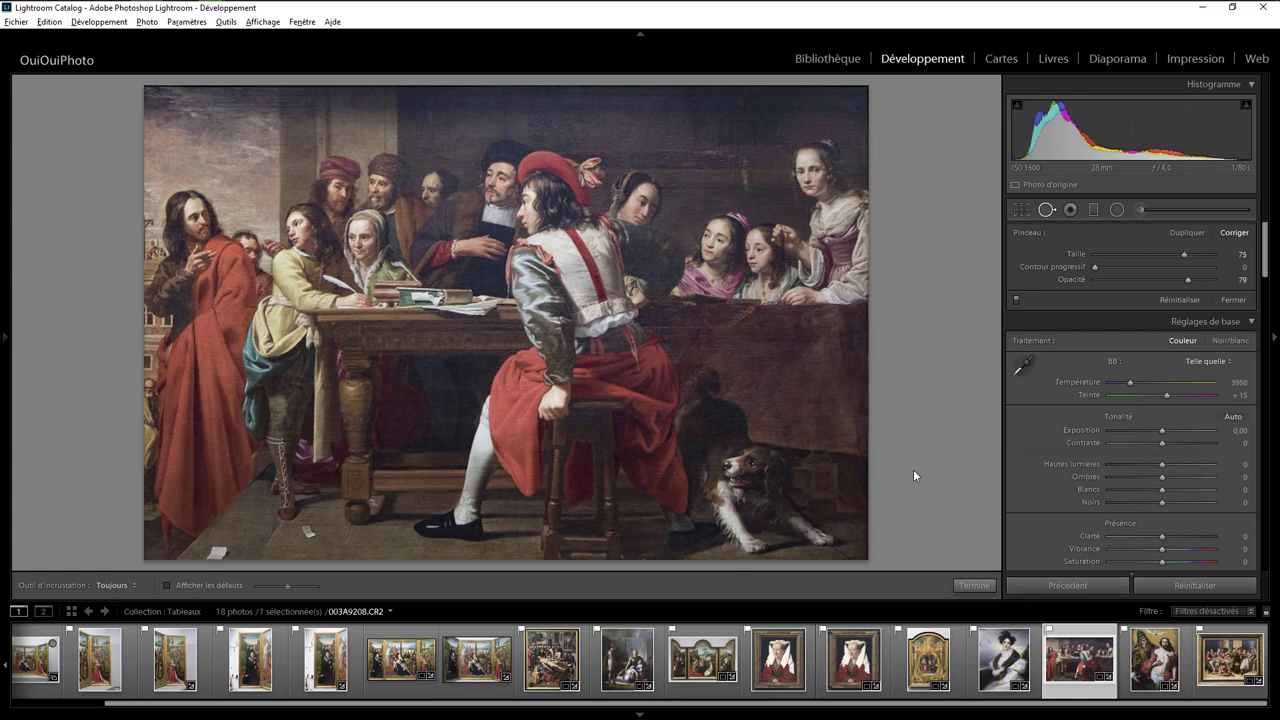
key(backslash)
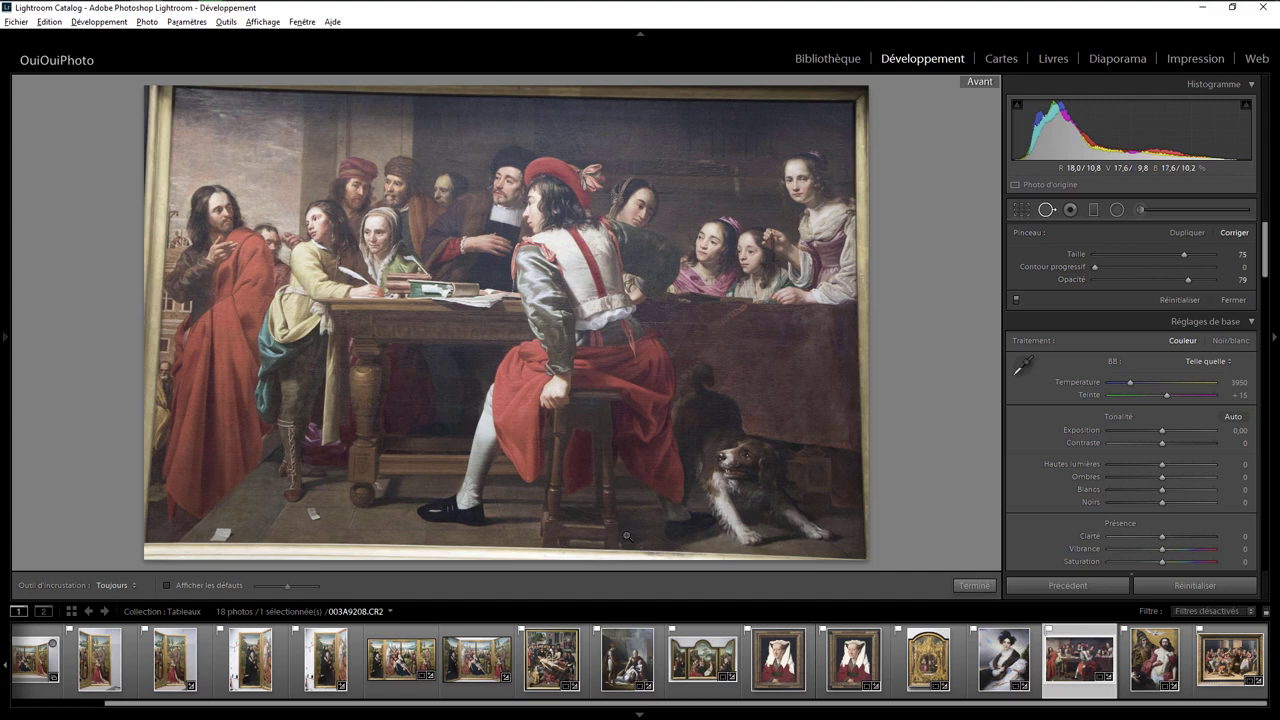
key(backslash)
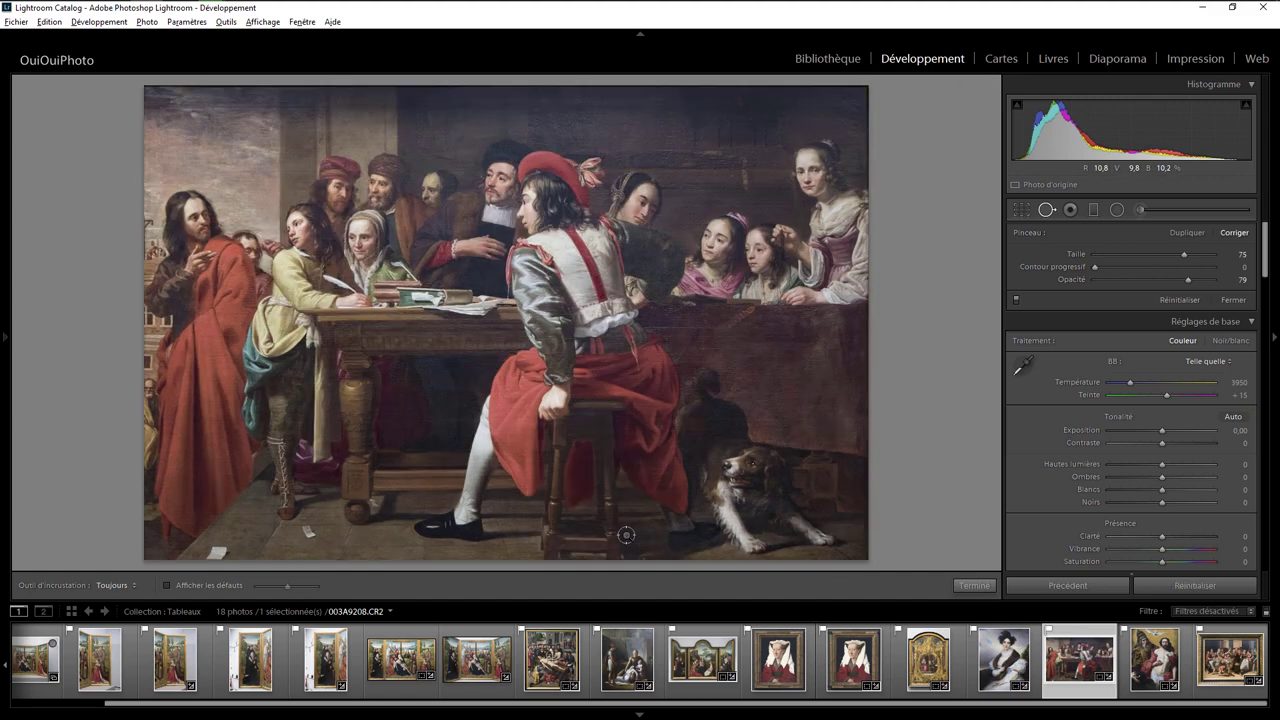
Reset the tavern painting's Dehaze to zero, then raise it back to about +41.
drag(1266, 268, 1268, 481)
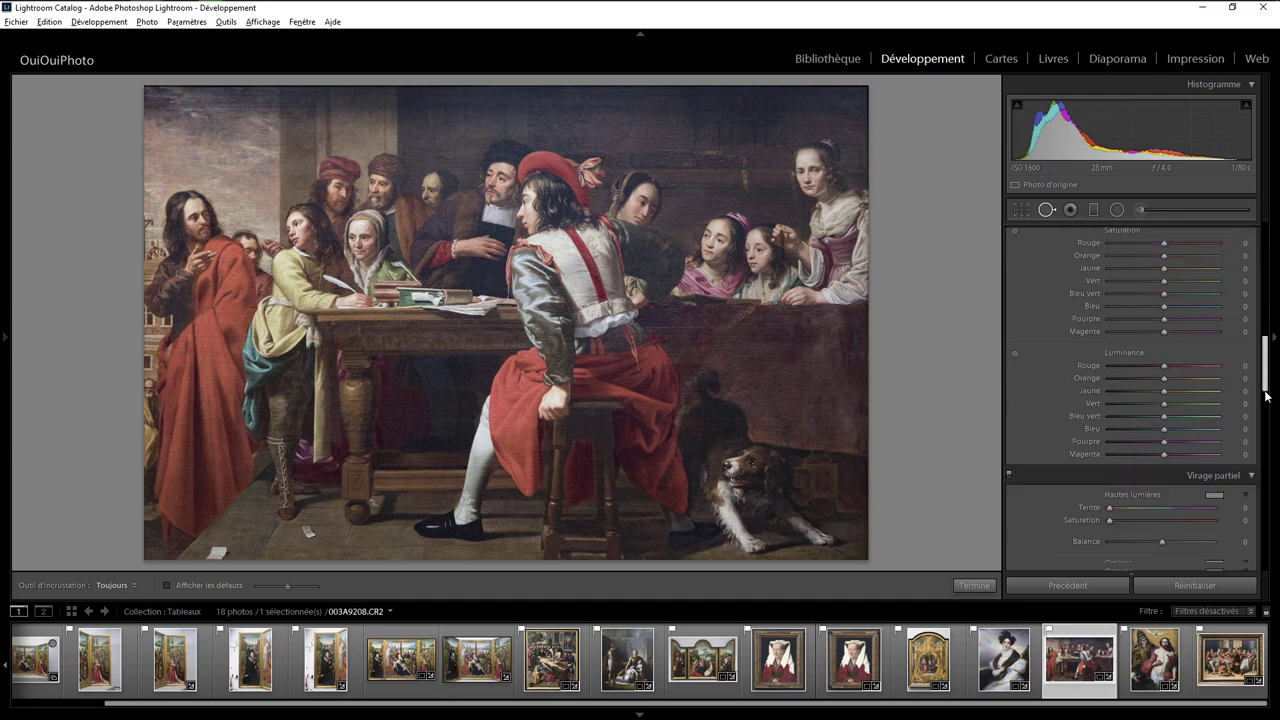
scroll(1266, 470, down, 2)
scroll(1262, 440, down, 2)
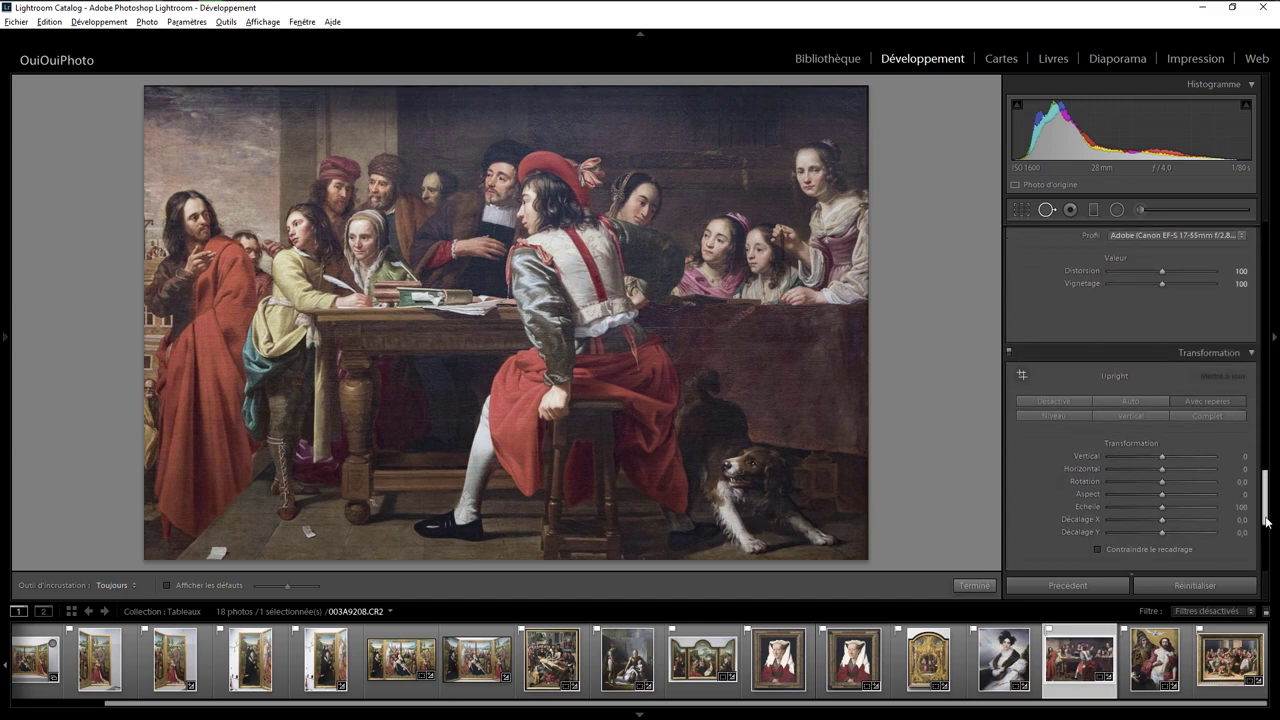
scroll(1258, 415, down, 2)
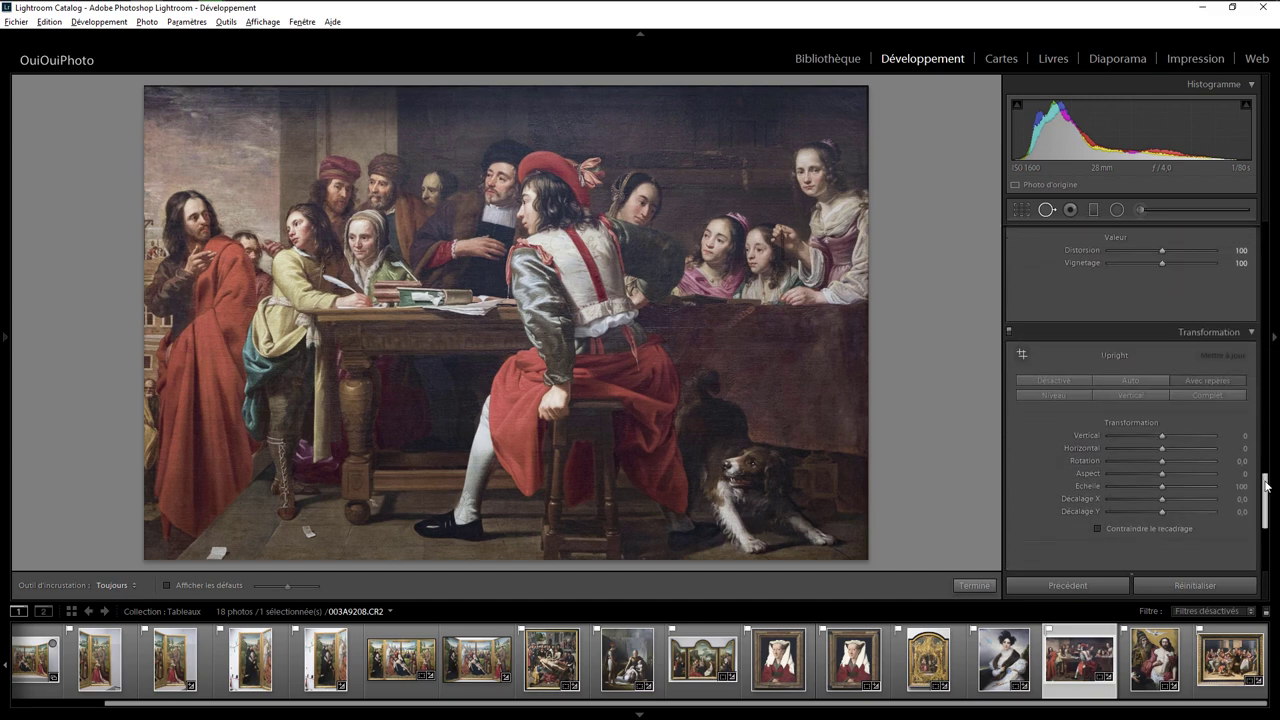
scroll(1245, 500, down, 5)
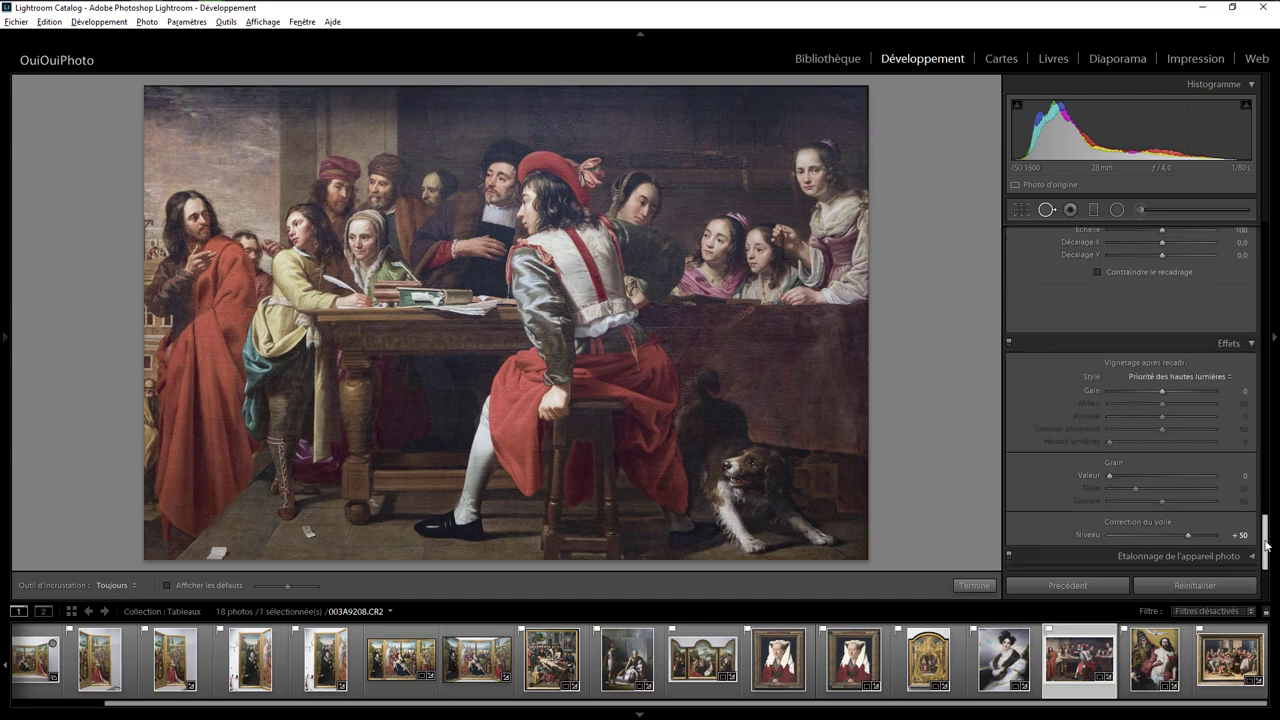
double_click(1189, 532)
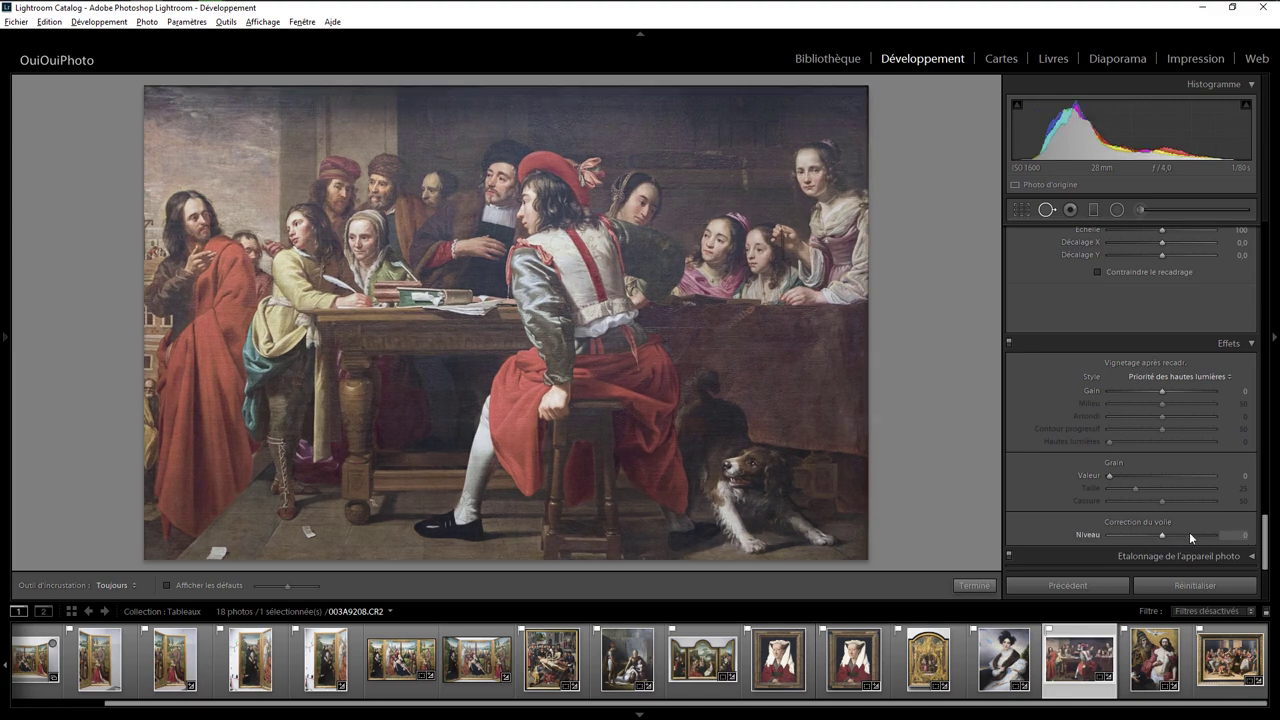
drag(1164, 534, 1182, 532)
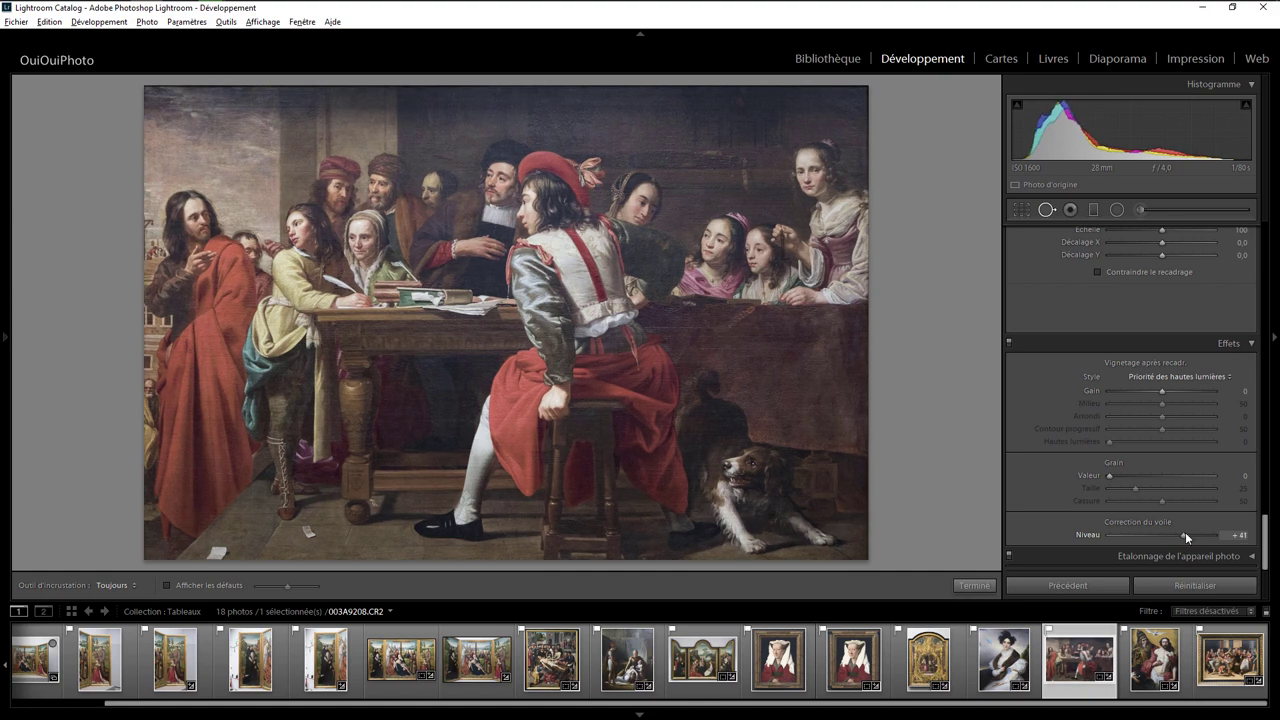
drag(1182, 532, 1188, 532)
drag(1268, 540, 1267, 250)
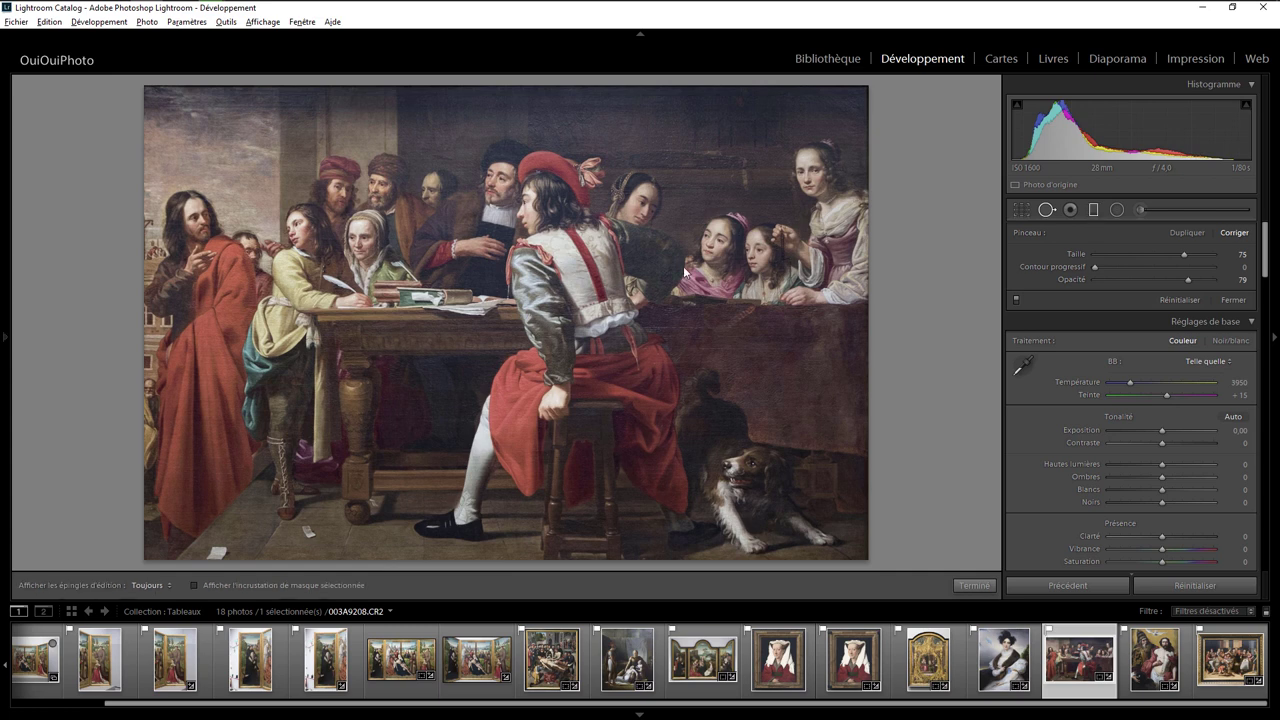
Select the Highlights −63 graduated filter, toggle it off and on to compare, and keep it on.
click(1093, 209)
click(560, 338)
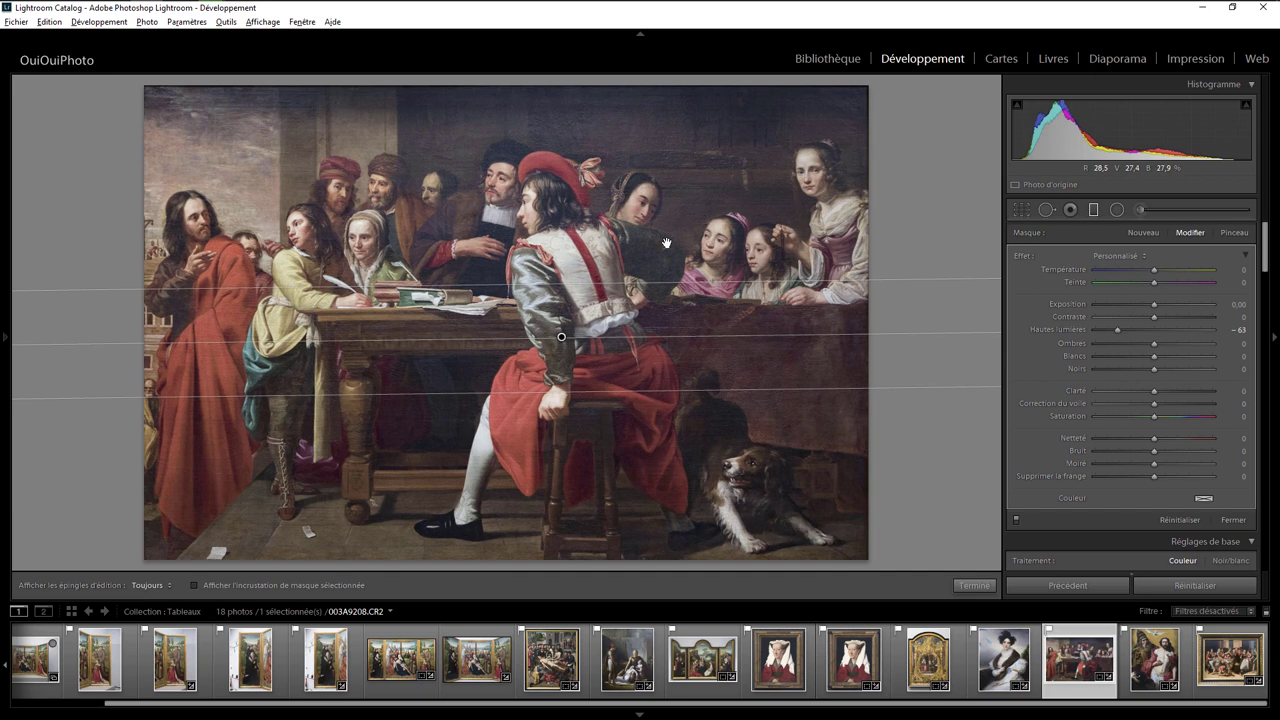
click(1017, 519)
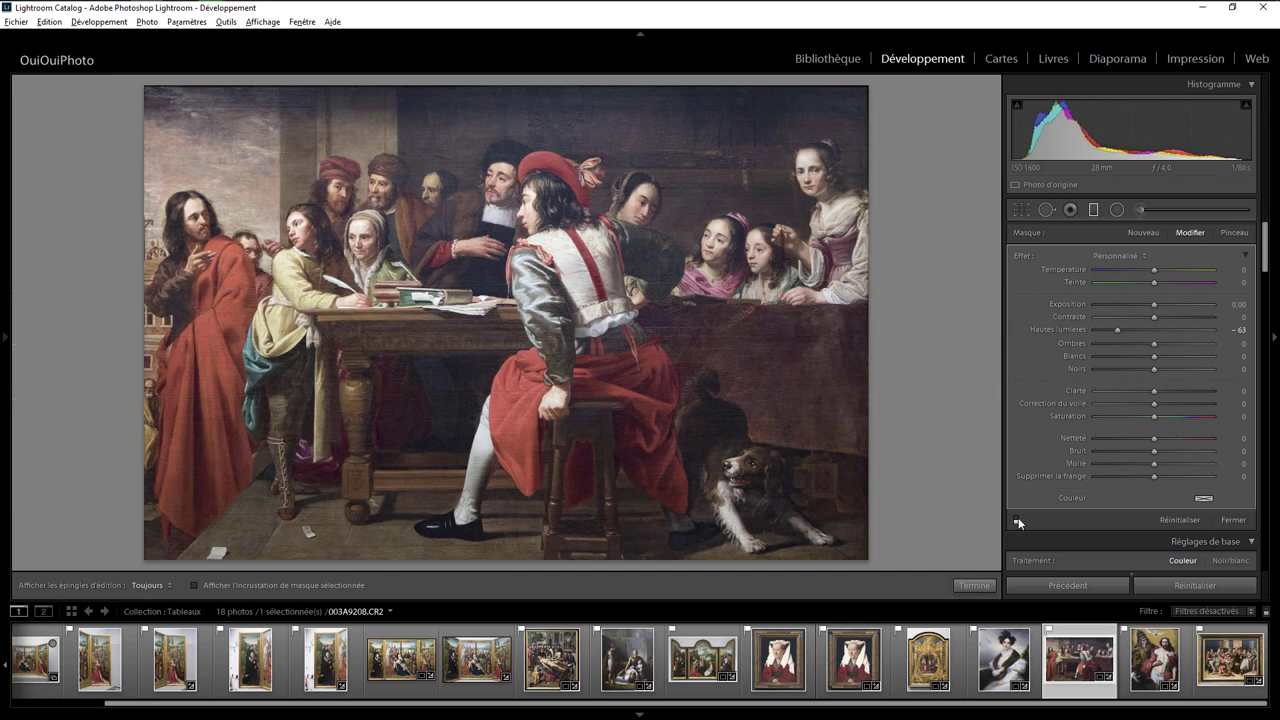
click(1017, 519)
click(1017, 518)
click(1017, 518)
click(1017, 518)
click(1017, 518)
click(1017, 518)
click(1017, 518)
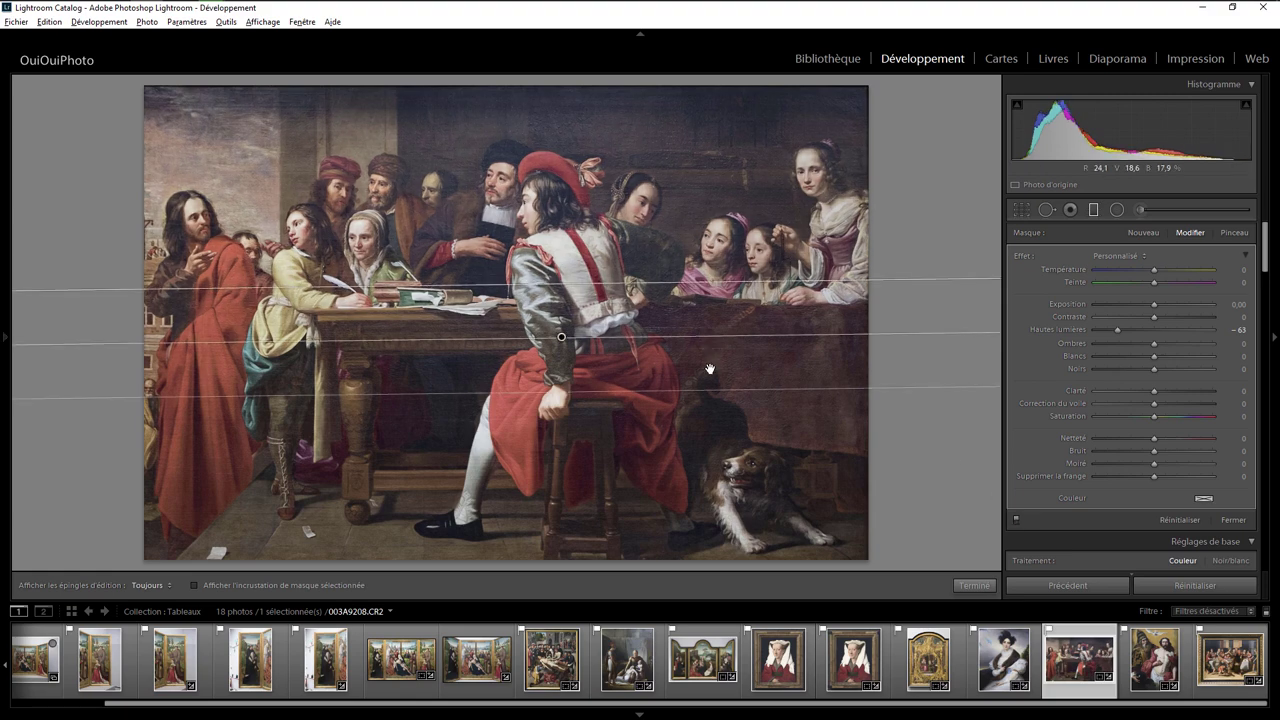
click(970, 586)
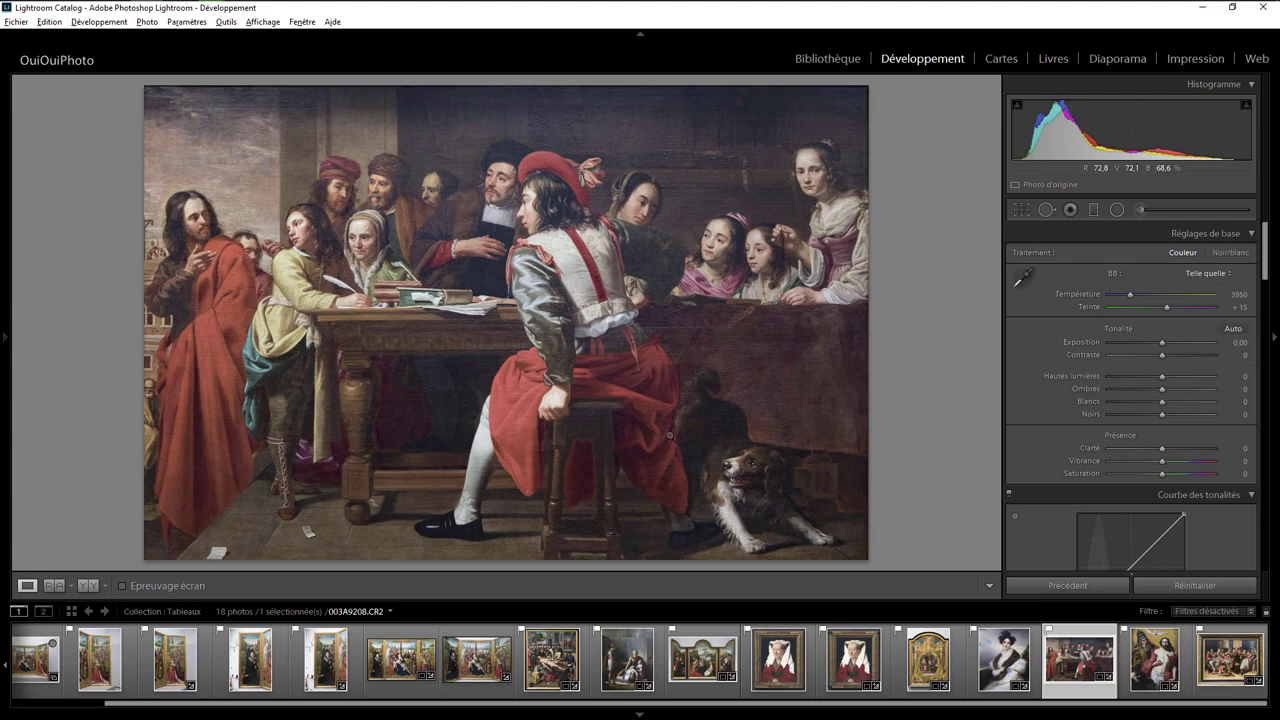
Reopen triptych 003A9196.CR2 and toggle its Before view, then return to the edit.
click(694, 666)
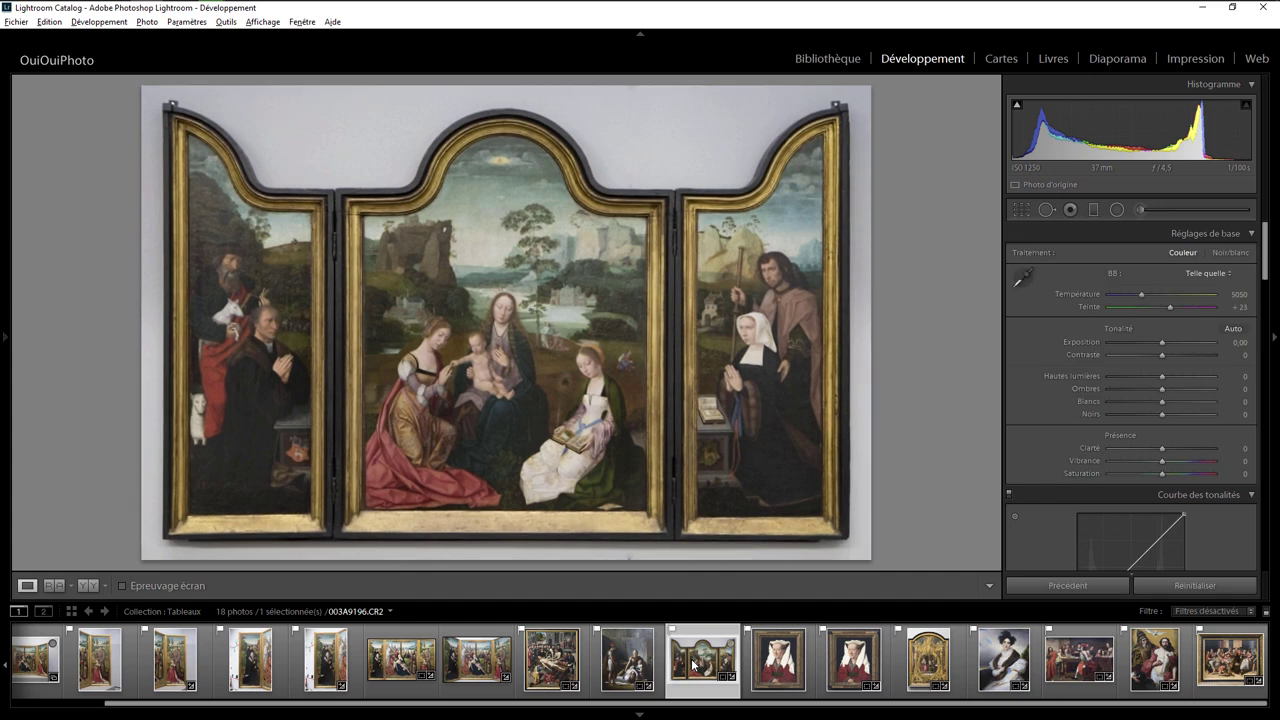
key(backslash)
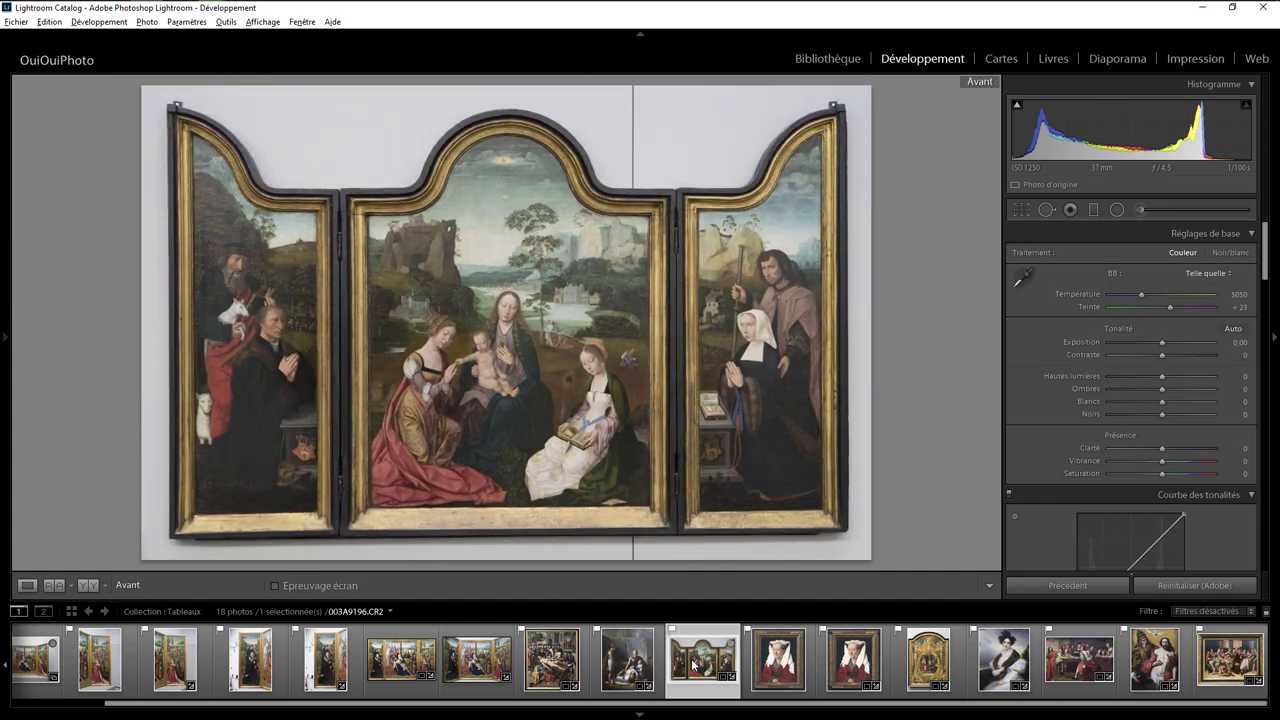
key(backslash)
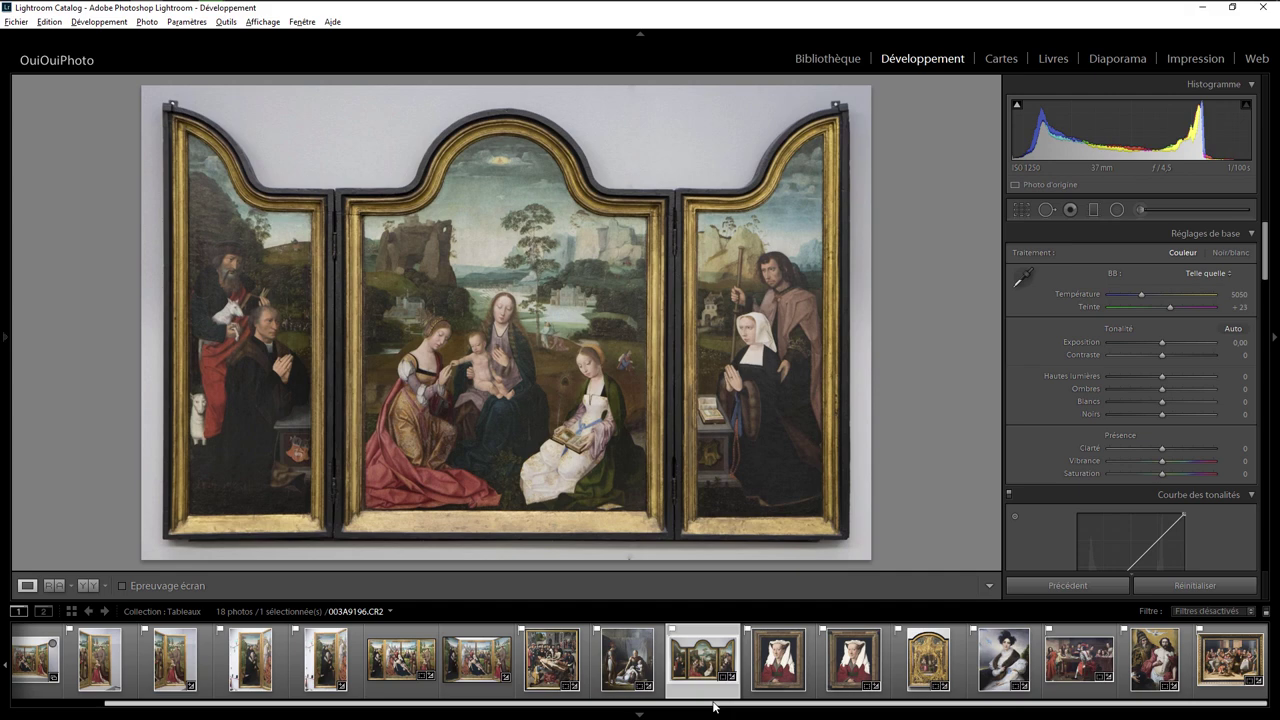
Open 003A9190.CR2, inspect the man's torso, legs and head at 1:1, then fit it back.
click(565, 662)
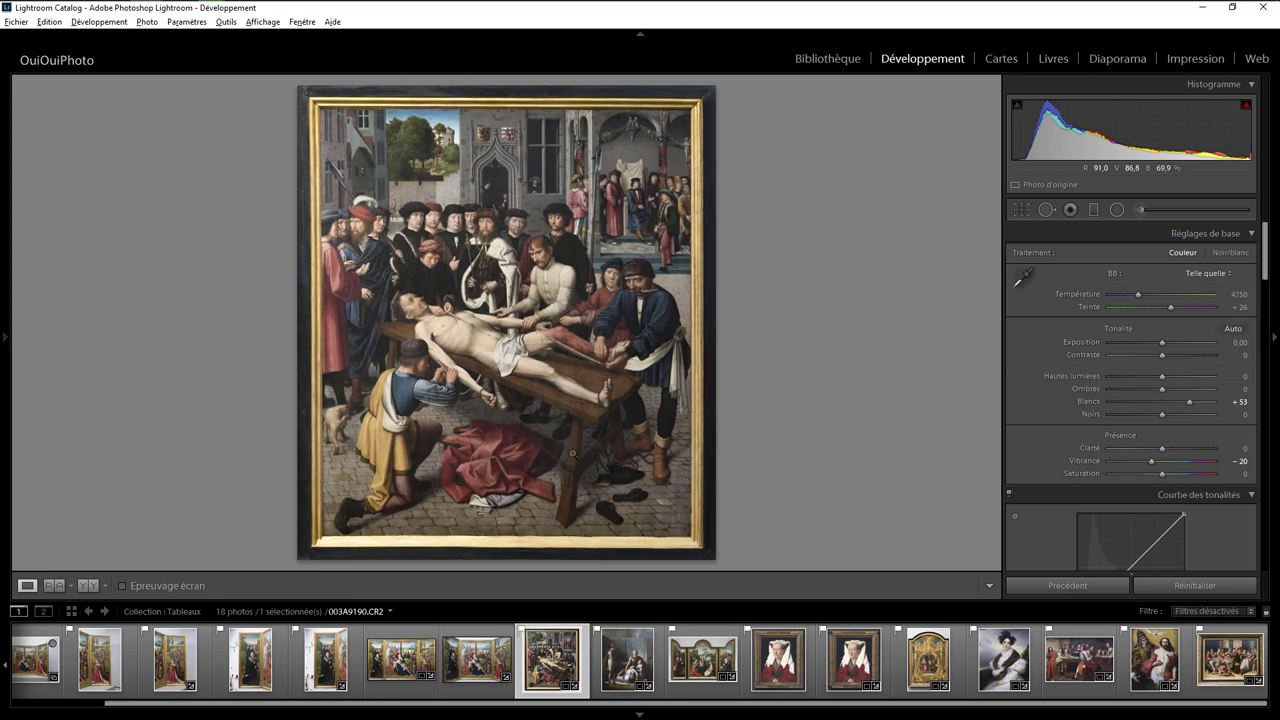
click(445, 318)
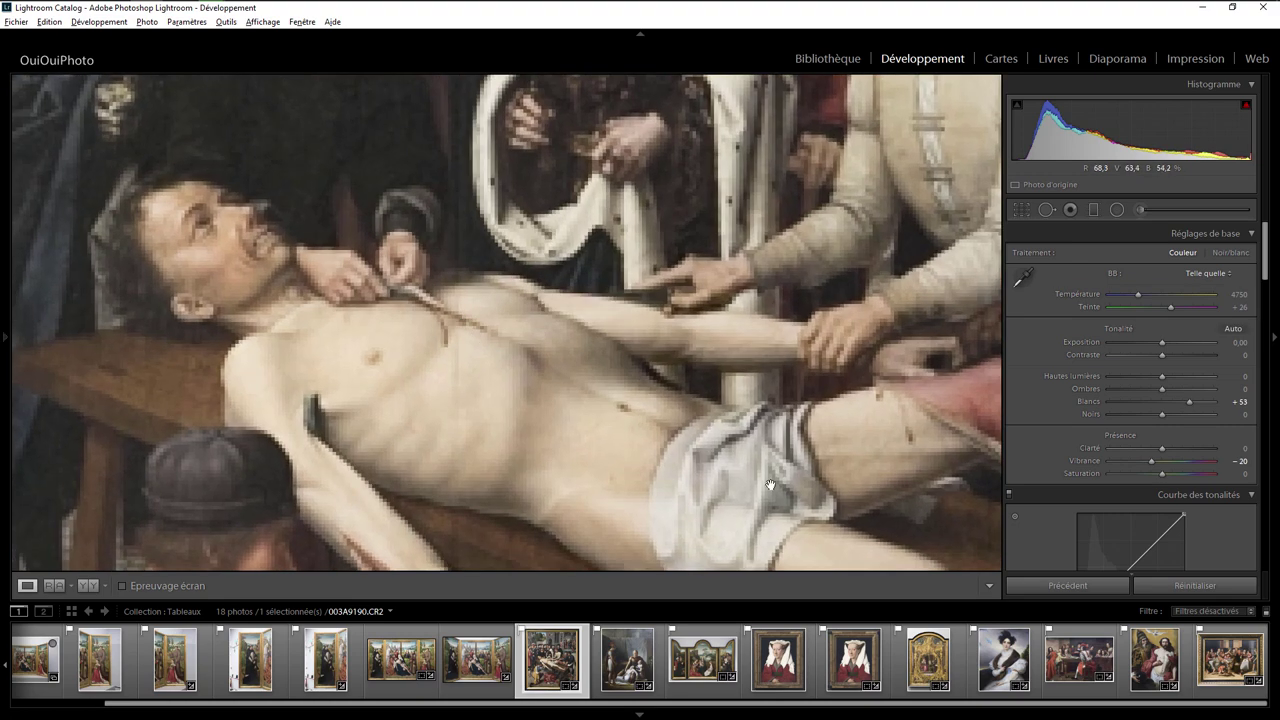
drag(481, 345, 131, 275)
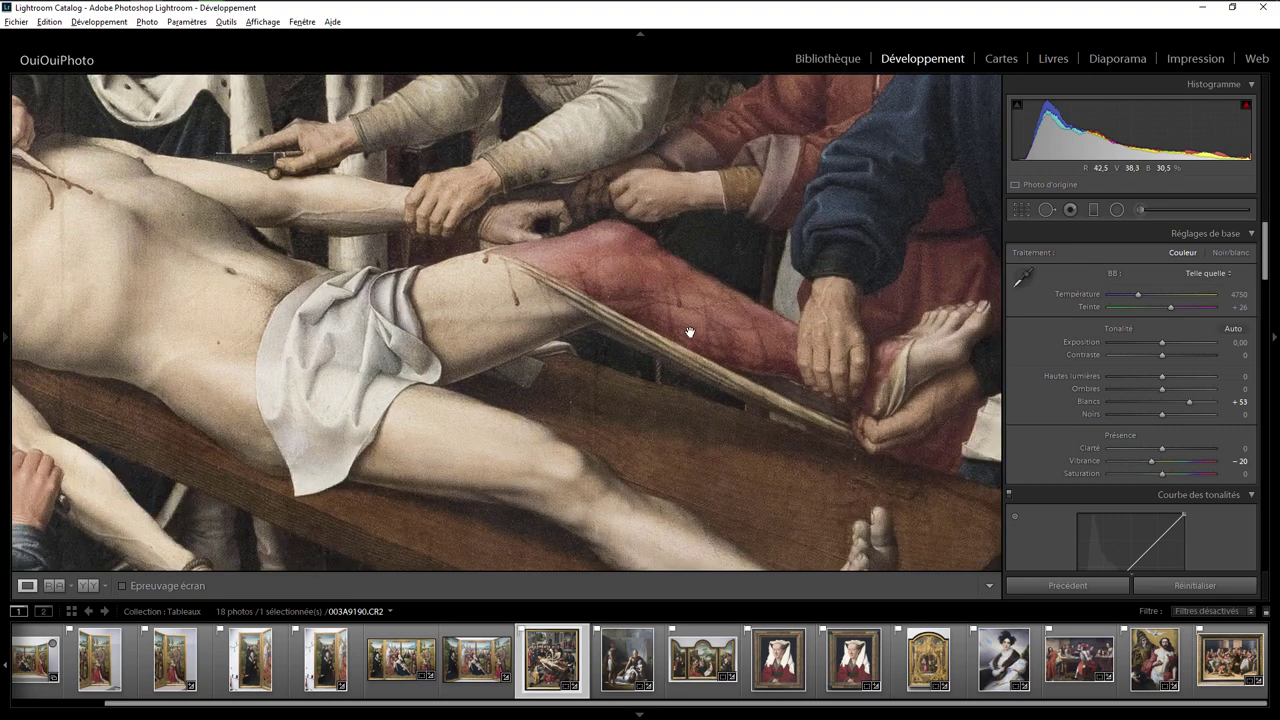
double_click(289, 316)
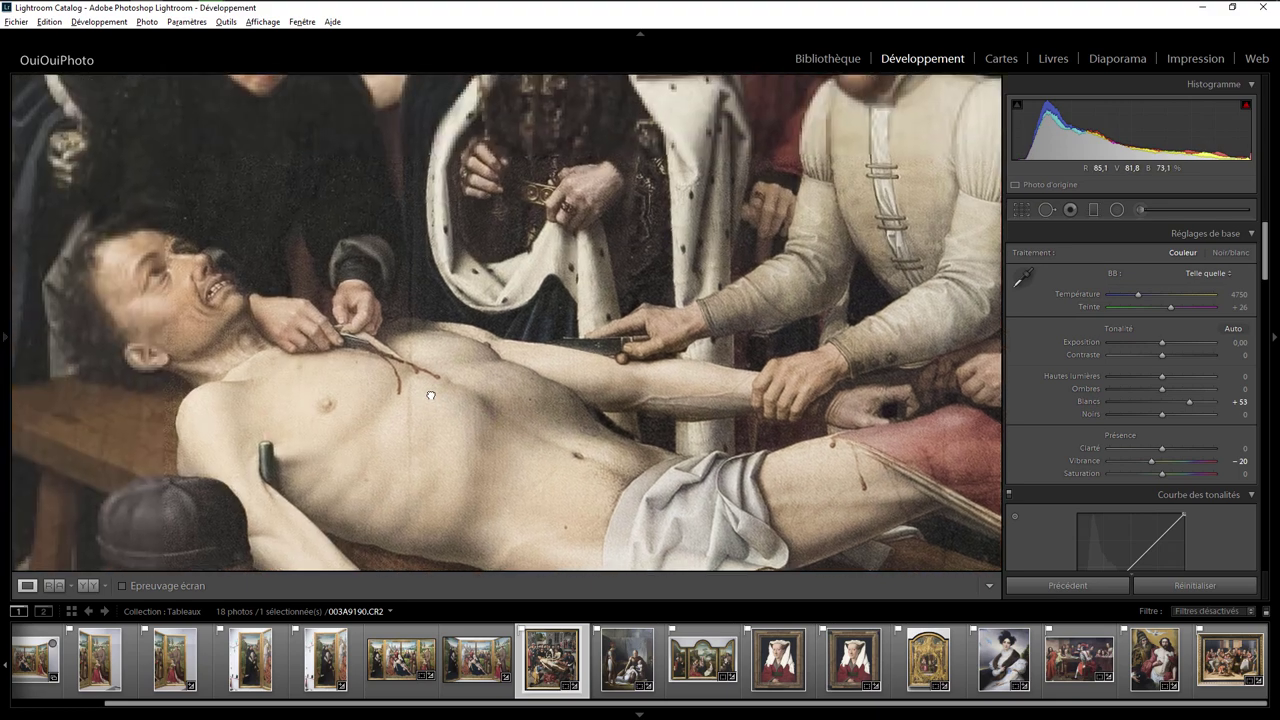
click(214, 319)
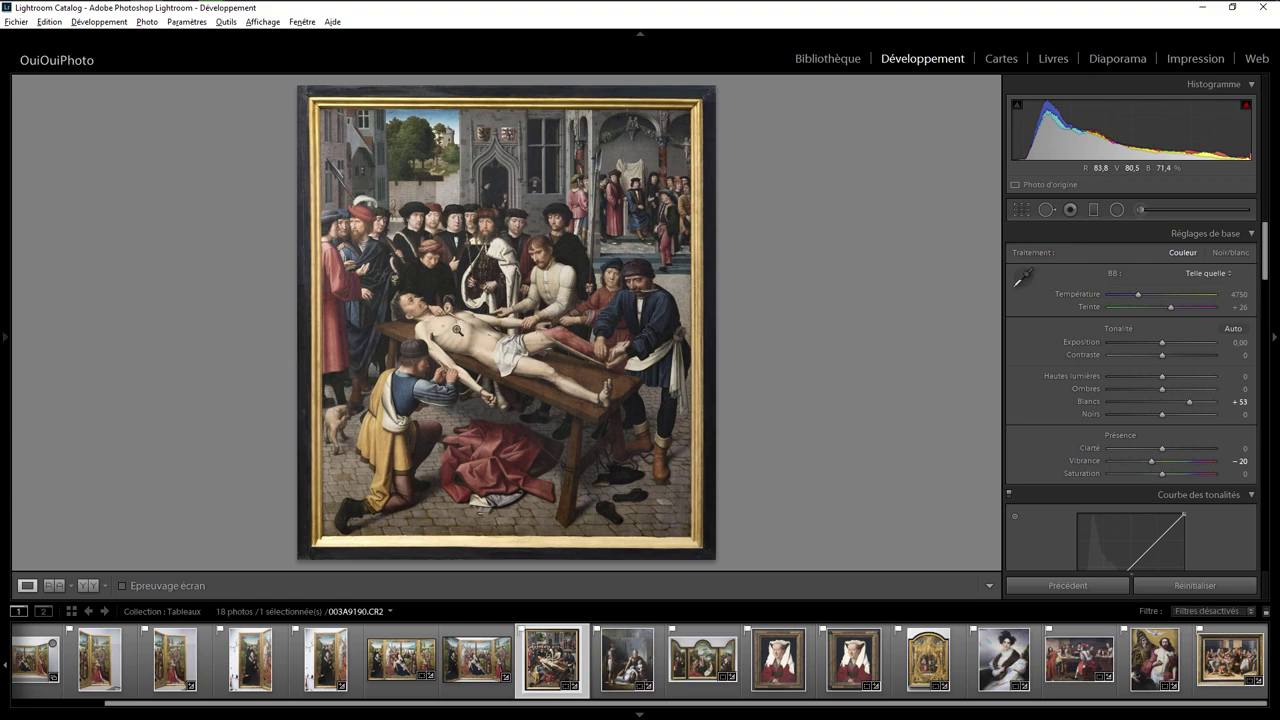
click(494, 330)
click(494, 328)
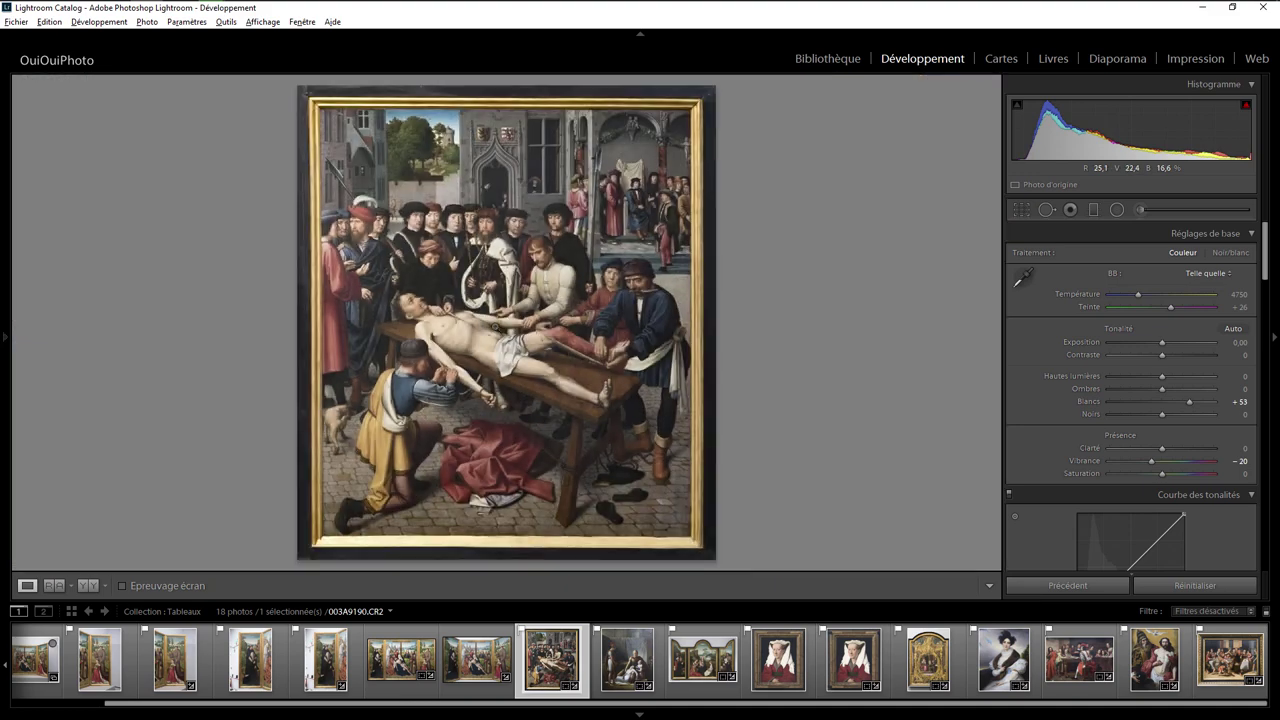